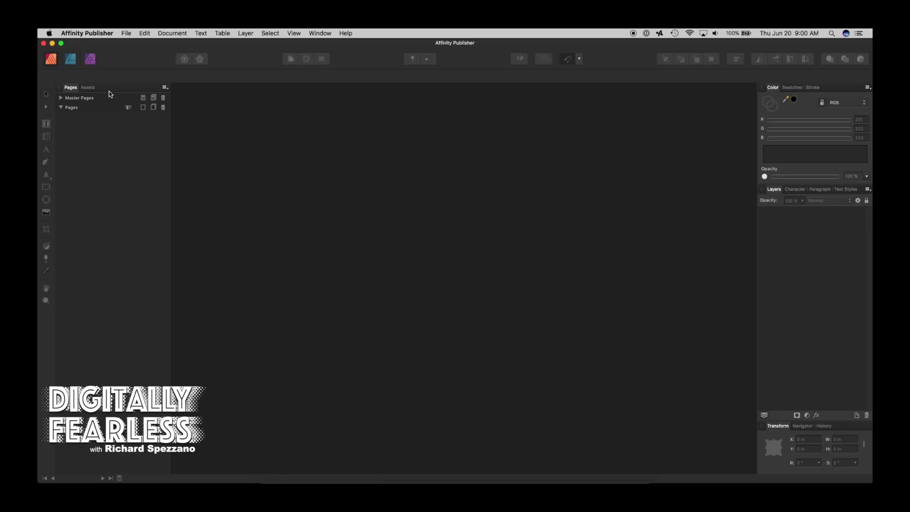
- Create a new Letter (ANSI A) print document
{"action": "left_click", "coordinate": [126, 33]}
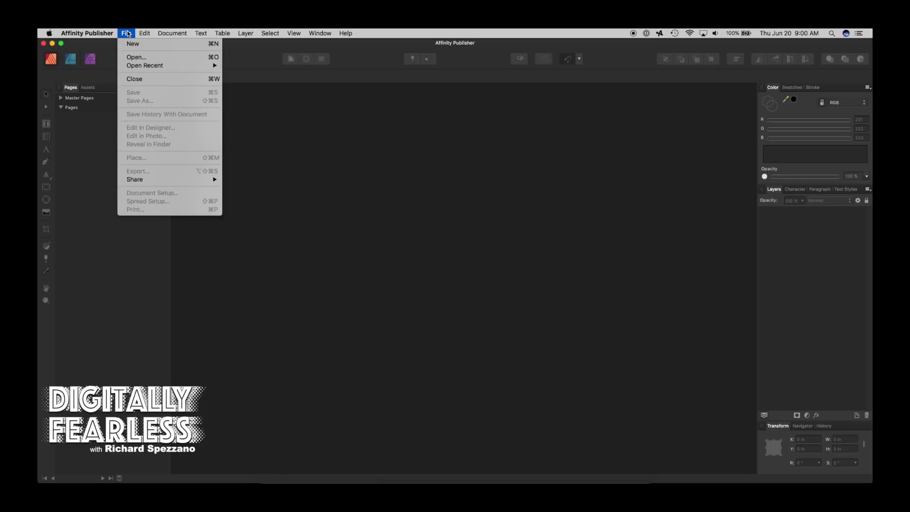
{"action": "left_click", "coordinate": [135, 44]}
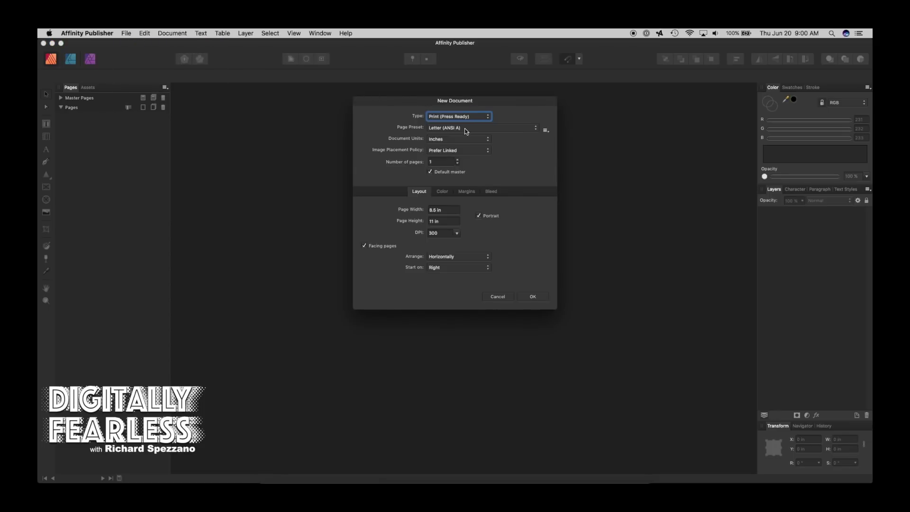
{"action": "left_click", "coordinate": [534, 297]}
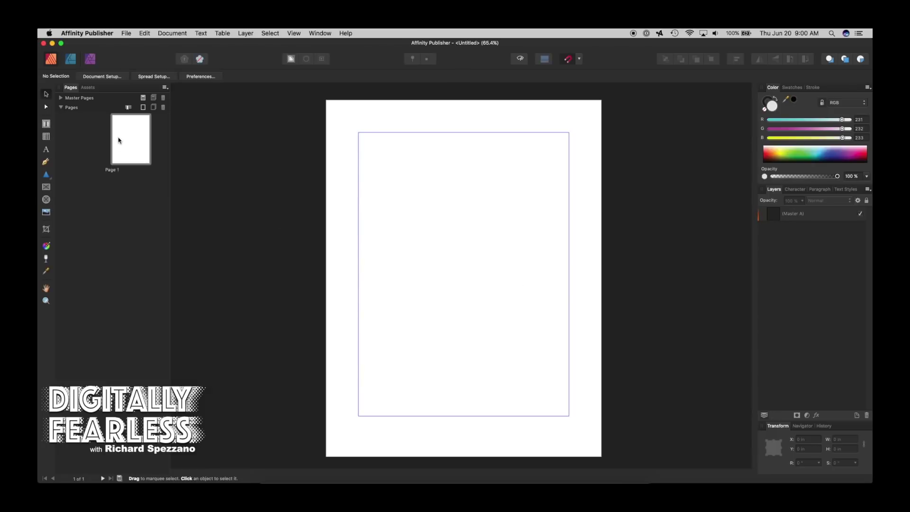
- Add two pages after page 1, then display page 1 on the canvas
{"action": "left_click", "coordinate": [121, 142]}
{"action": "right_click", "coordinate": [125, 152]}
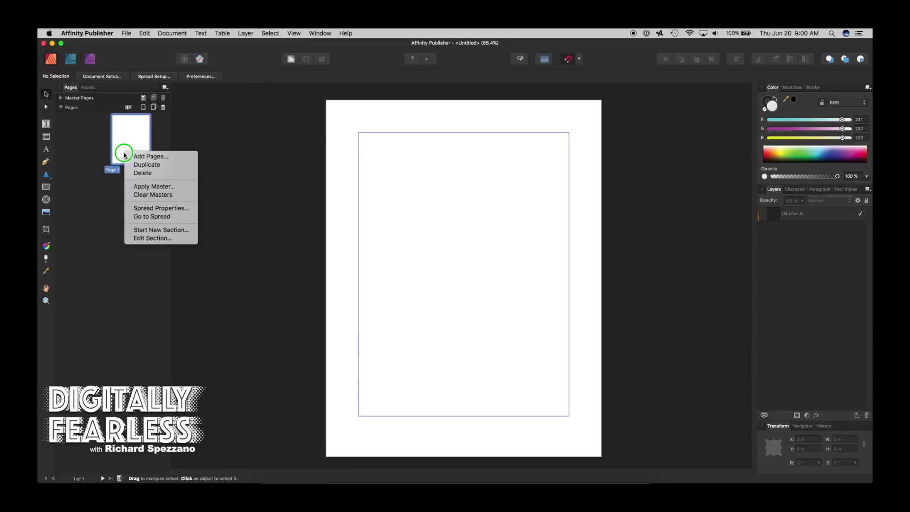
{"action": "left_click", "coordinate": [140, 156]}
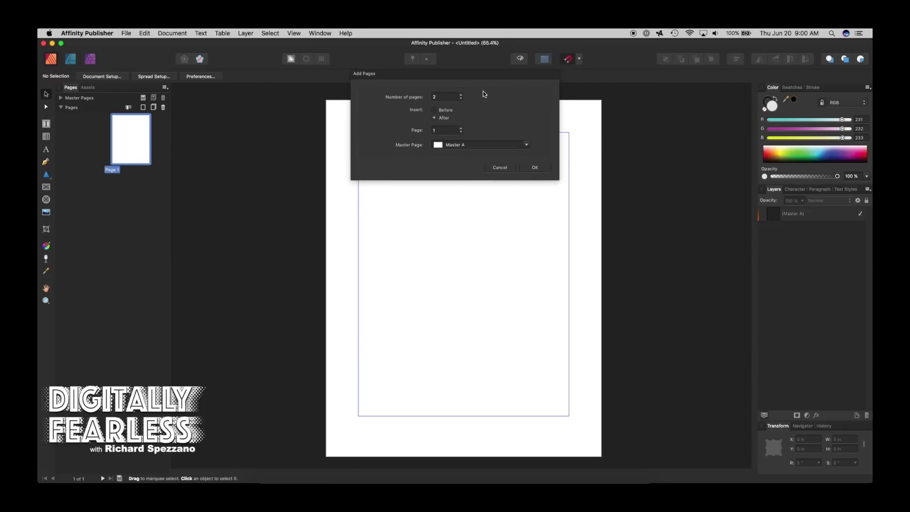
{"action": "left_click", "coordinate": [536, 169]}
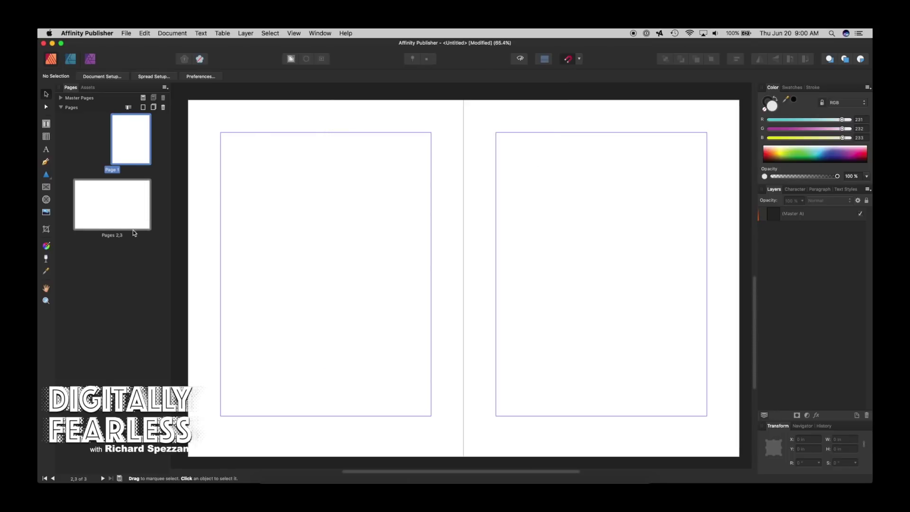
{"action": "left_click", "coordinate": [90, 200]}
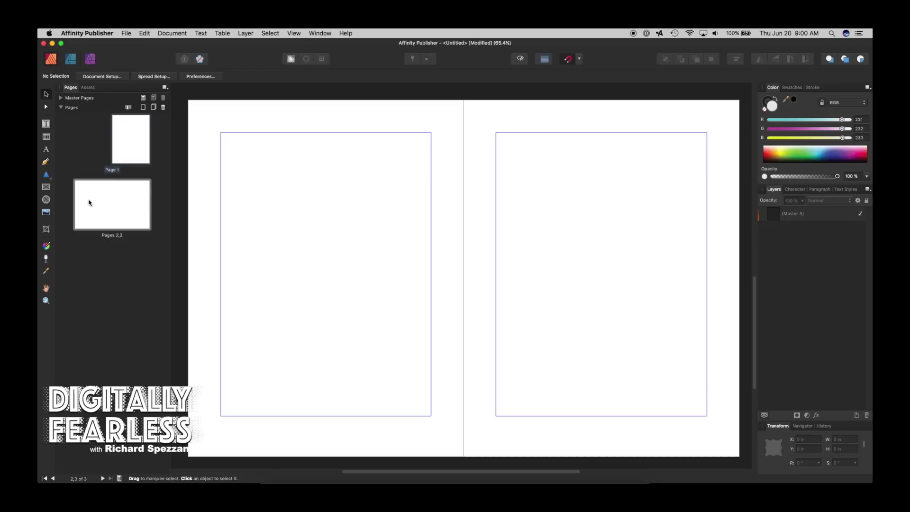
{"action": "left_click", "coordinate": [124, 202]}
{"action": "left_click", "coordinate": [131, 149]}
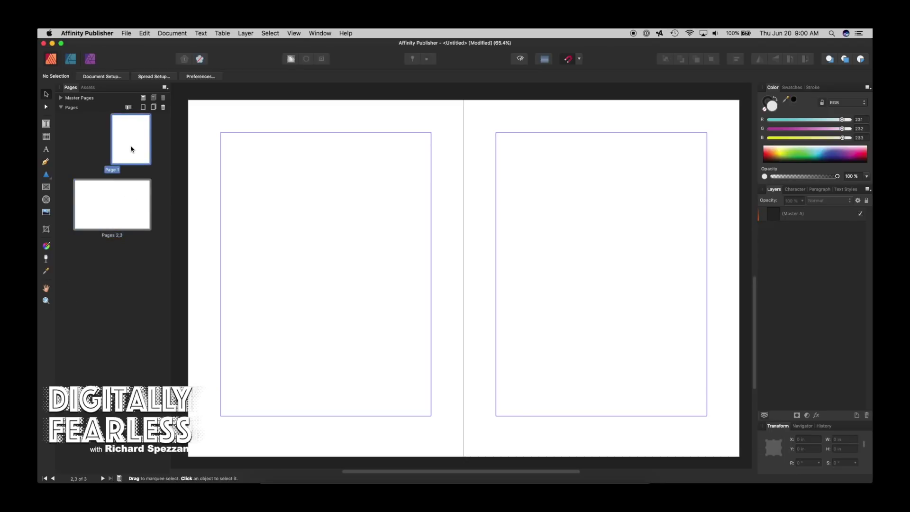
{"action": "double_click", "coordinate": [125, 139]}
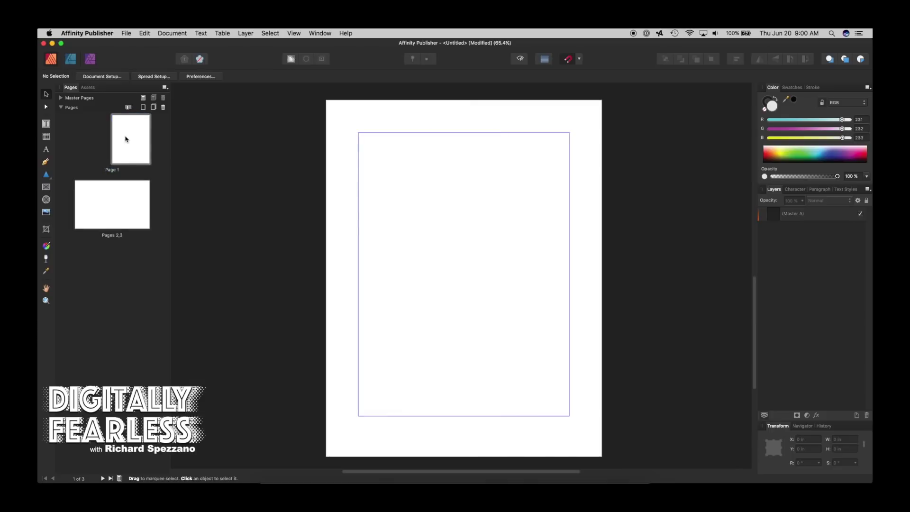
- Draw a text frame on page 1 and fill it with filler text
{"action": "left_click", "coordinate": [46, 125]}
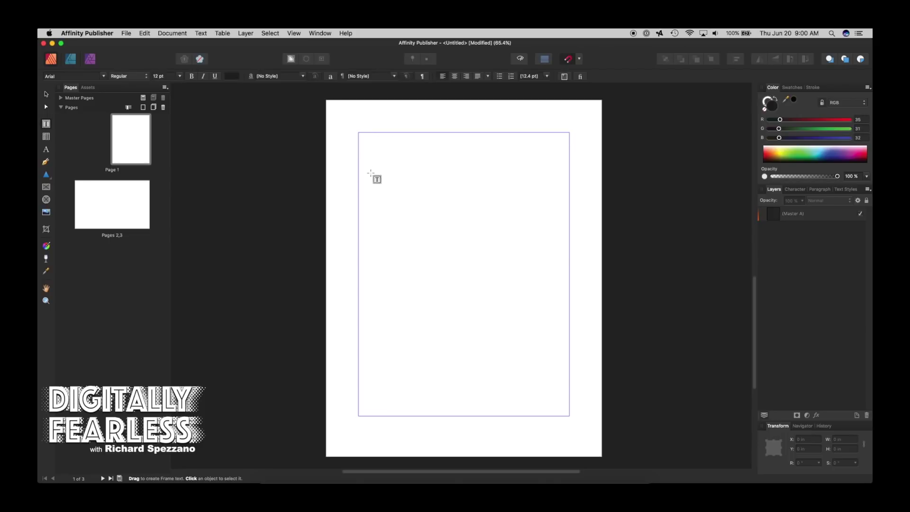
{"action": "left_click_drag", "start_coordinate": [373, 182], "coordinate": [561, 320]}
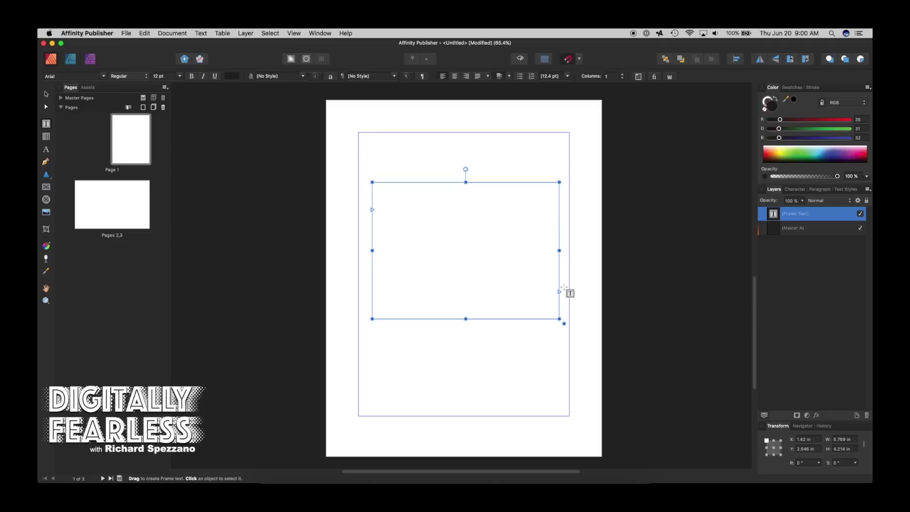
{"action": "left_click", "coordinate": [201, 33]}
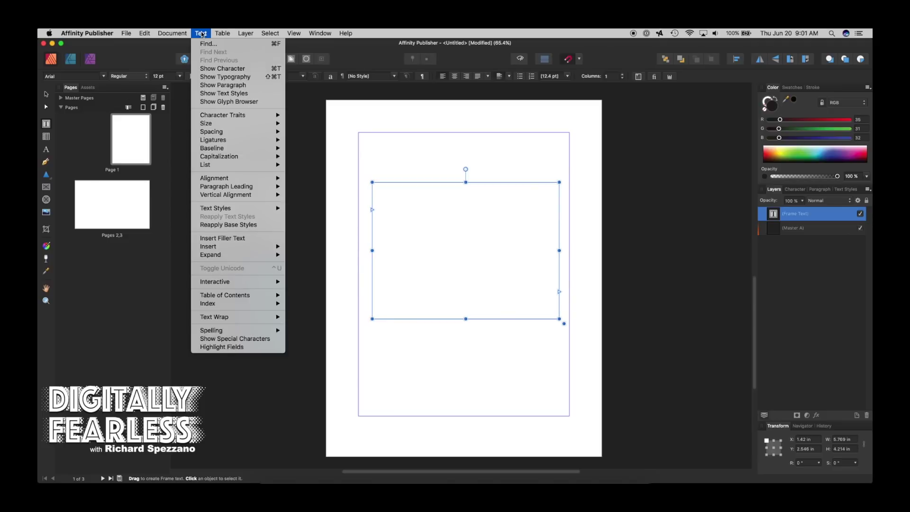
{"action": "mouse_move", "coordinate": [261, 166]}
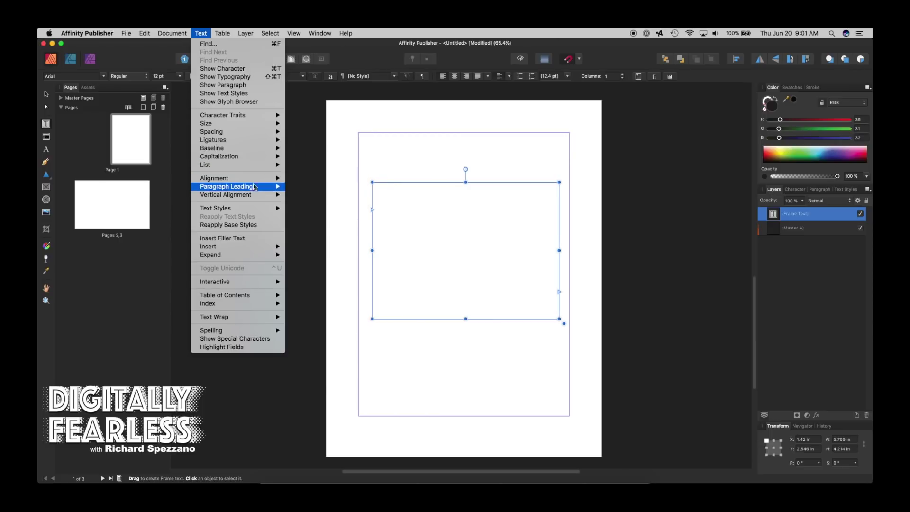
{"action": "mouse_move", "coordinate": [255, 186]}
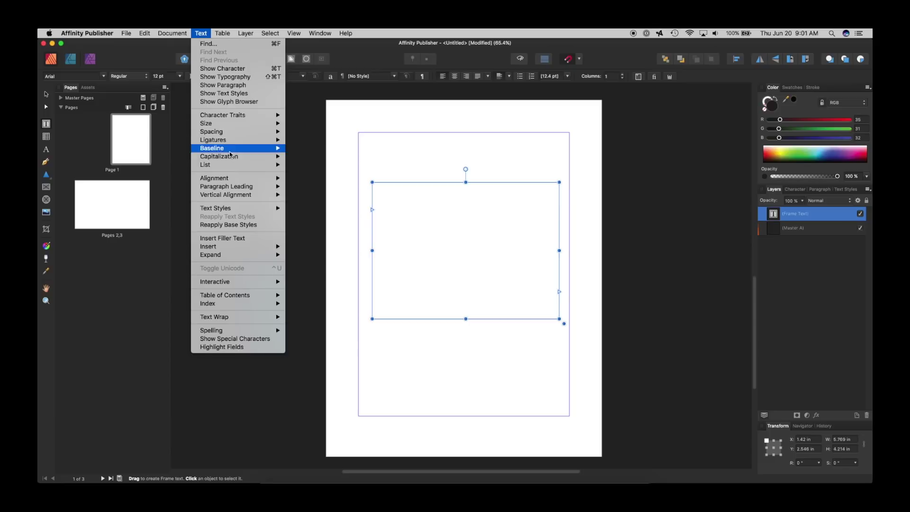
{"action": "mouse_move", "coordinate": [221, 211]}
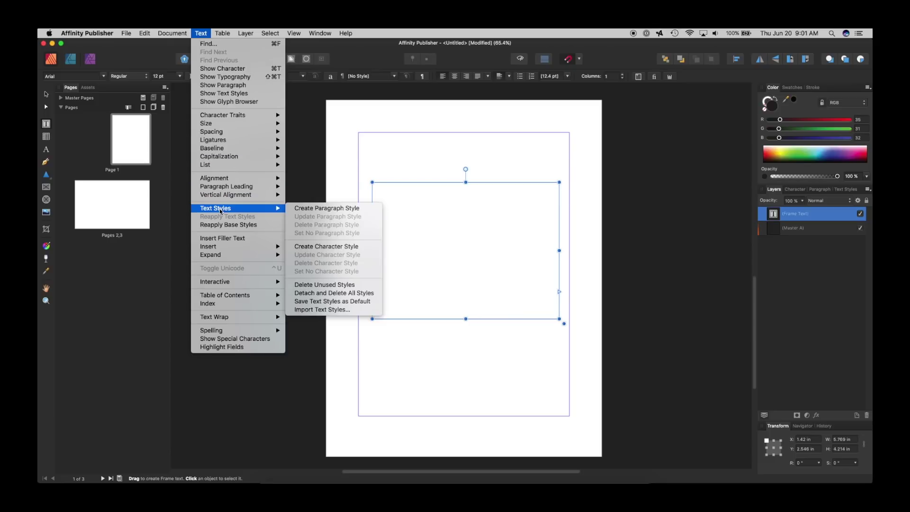
{"action": "left_click", "coordinate": [223, 238]}
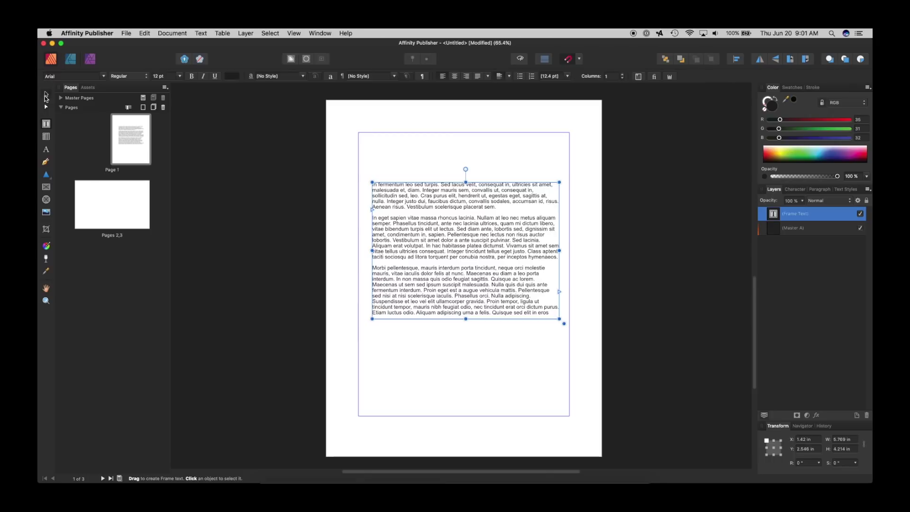
- Reposition the filler text frame in the middle of page 1 and deselect it
{"action": "left_click", "coordinate": [46, 96]}
{"action": "mouse_move", "coordinate": [466, 234]}
{"action": "left_mouse_down"}
{"action": "mouse_move", "coordinate": [452, 223]}
{"action": "mouse_move", "coordinate": [476, 241]}
{"action": "left_mouse_up"}
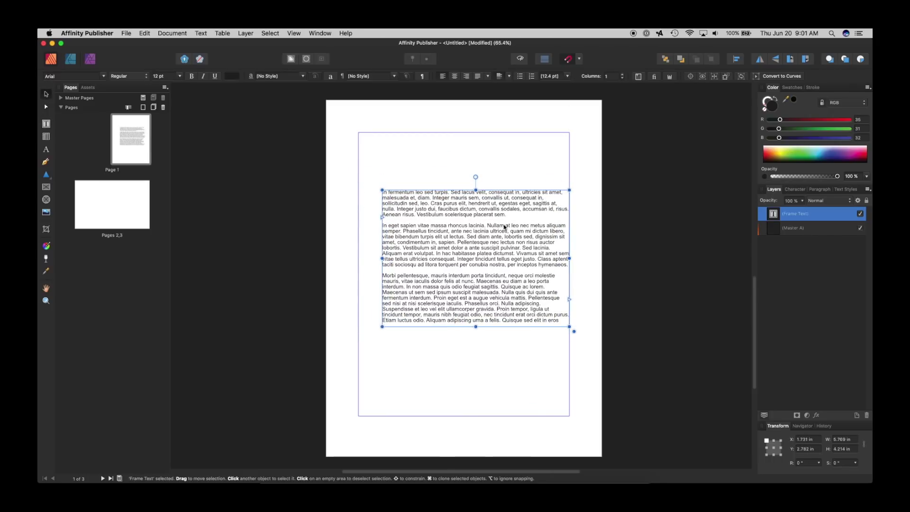
{"action": "left_click_drag", "start_coordinate": [445, 207], "coordinate": [441, 217]}
{"action": "left_click", "coordinate": [266, 274]}
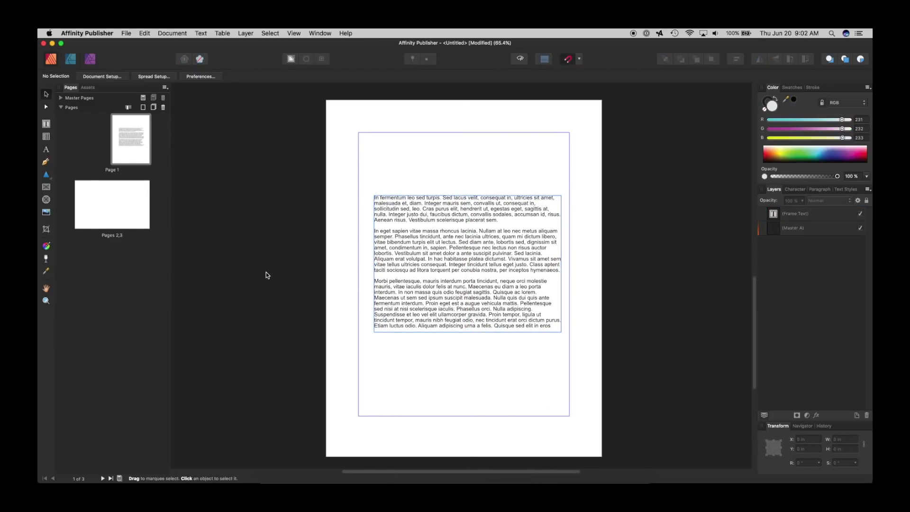
- Drag scene.jpg from Finder's Tutorial > Studio folder onto page 1, then close Finder
{"action": "left_click", "coordinate": [266, 482]}
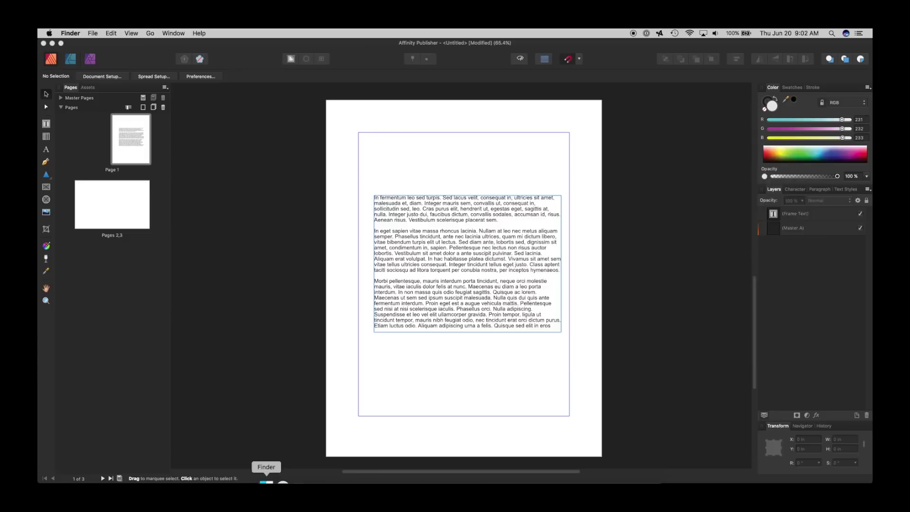
{"action": "left_click", "coordinate": [497, 317]}
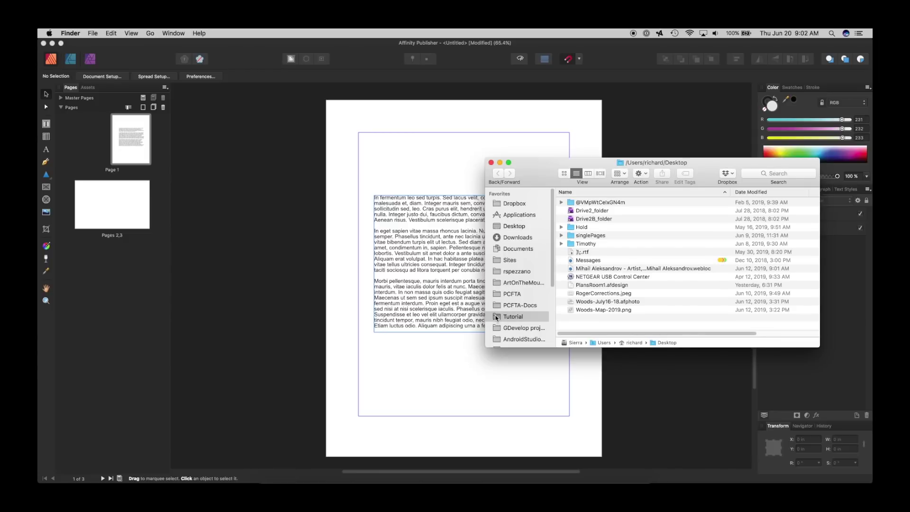
{"action": "double_click", "coordinate": [572, 203]}
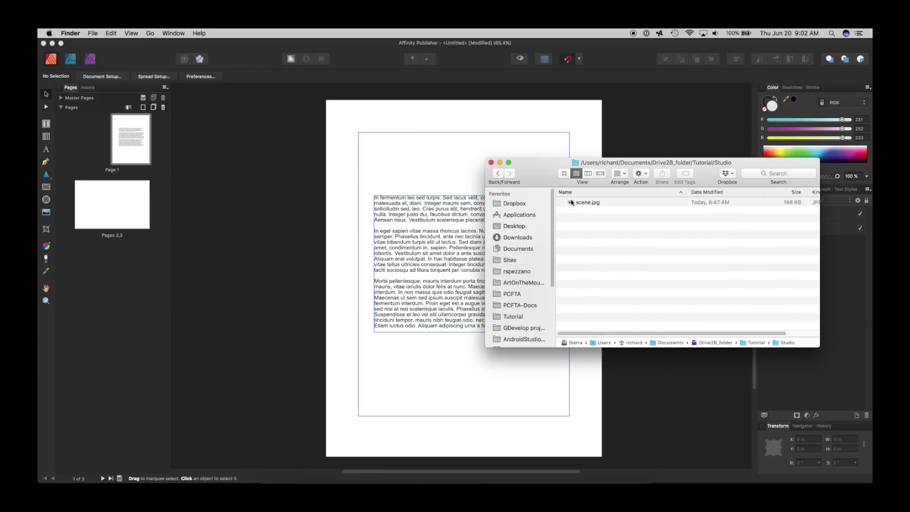
{"action": "left_click_drag", "start_coordinate": [571, 202], "coordinate": [438, 254]}
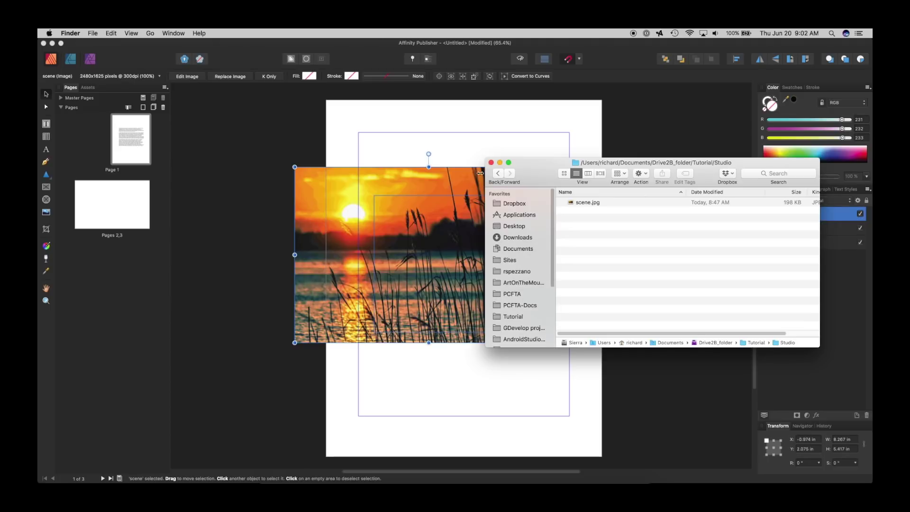
{"action": "left_click", "coordinate": [492, 162]}
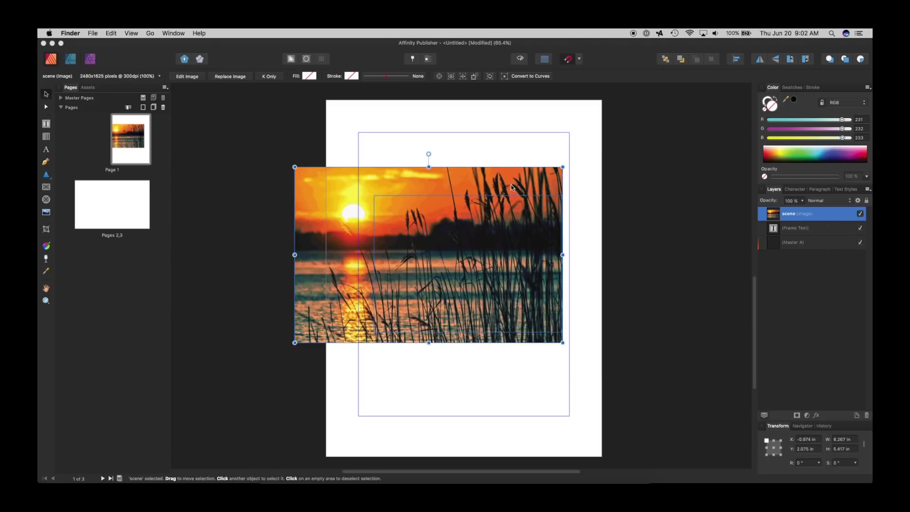
- Resize the sunset photo to about 3.9 × 2.56 in and centre it over the filler text
{"action": "left_click", "coordinate": [330, 187]}
{"action": "left_click_drag", "start_coordinate": [295, 167], "coordinate": [443, 264]}
{"action": "left_click_drag", "start_coordinate": [490, 292], "coordinate": [451, 246]}
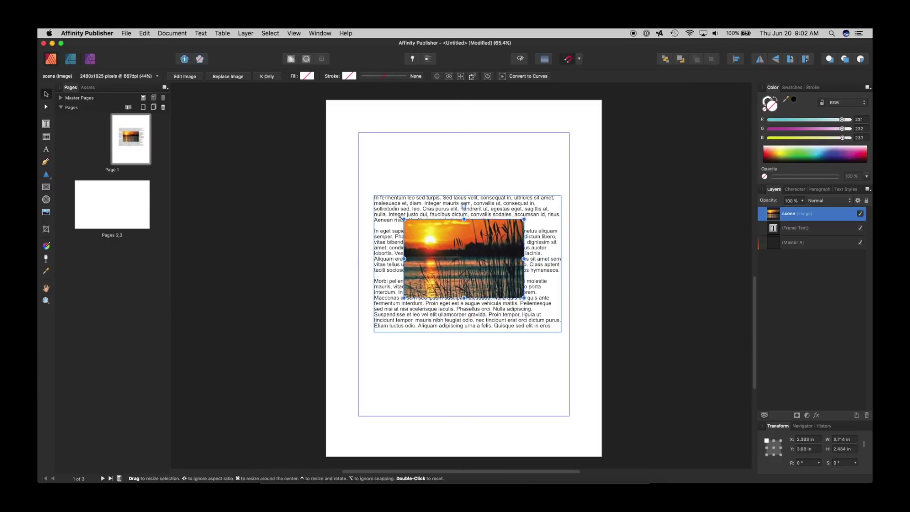
{"action": "left_click_drag", "start_coordinate": [402, 217], "coordinate": [408, 221]}
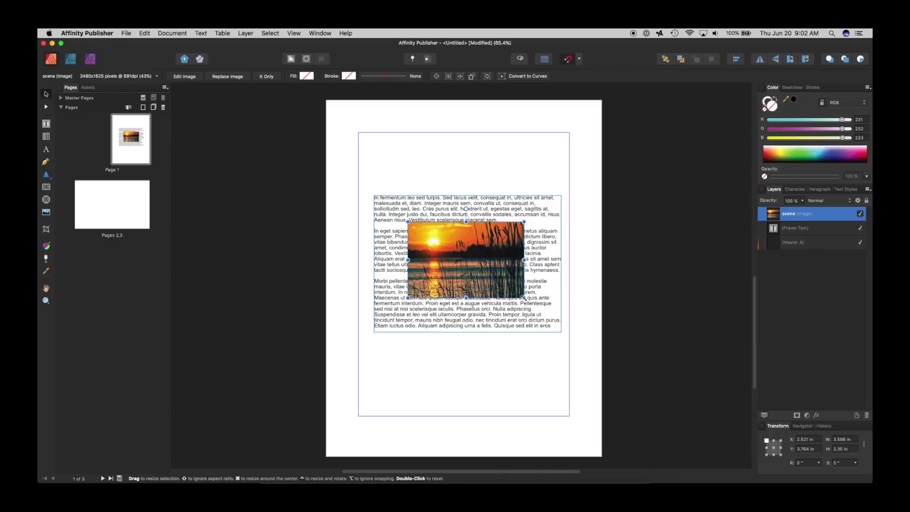
{"action": "left_click_drag", "start_coordinate": [524, 298], "coordinate": [533, 304]}
{"action": "left_click_drag", "start_coordinate": [483, 283], "coordinate": [478, 279]}
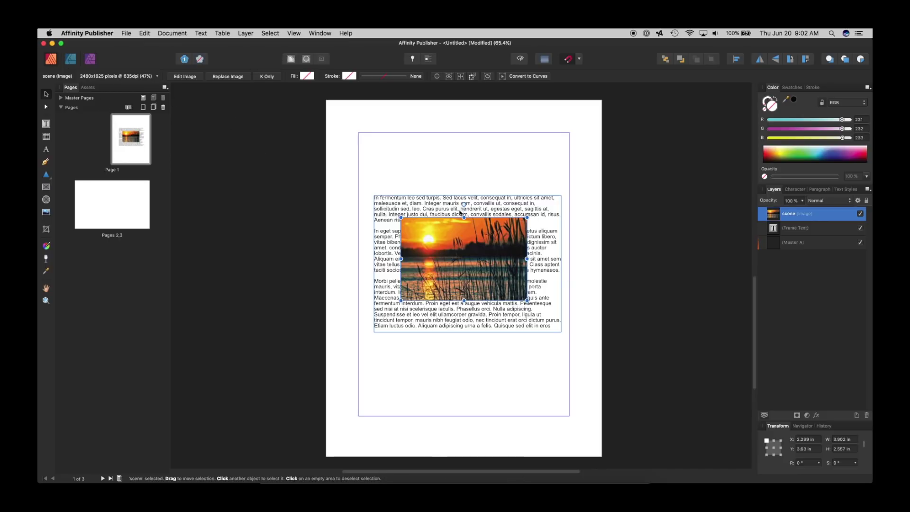
- Apply Square text wrap to the sunset photo
{"action": "left_click", "coordinate": [292, 58]}
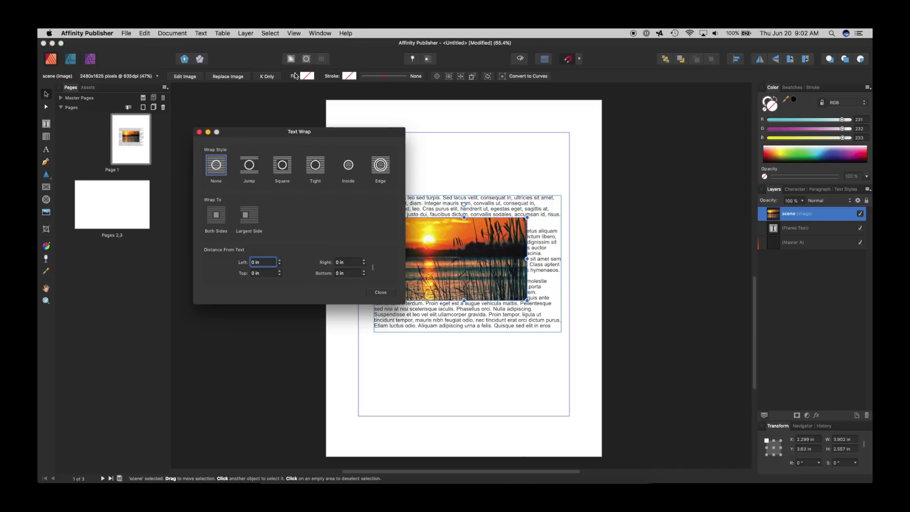
{"action": "left_click", "coordinate": [283, 170]}
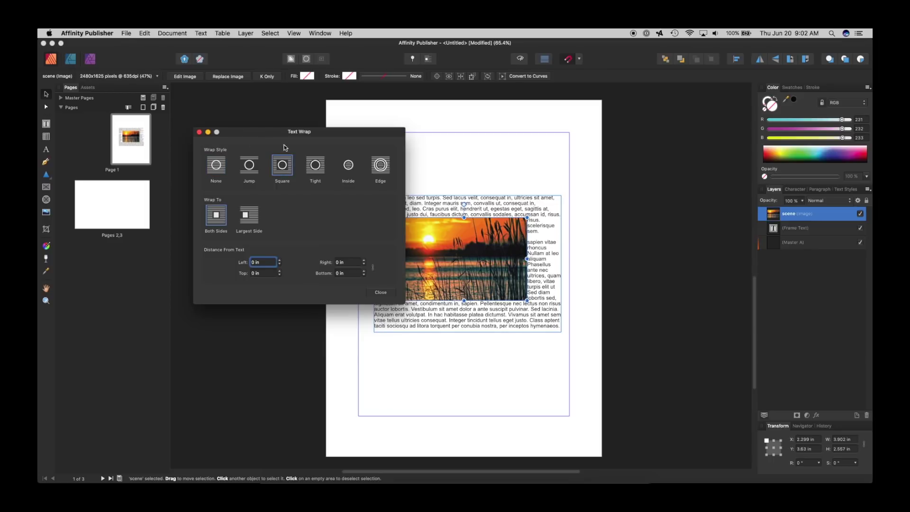
{"action": "left_click_drag", "start_coordinate": [277, 134], "coordinate": [212, 124]}
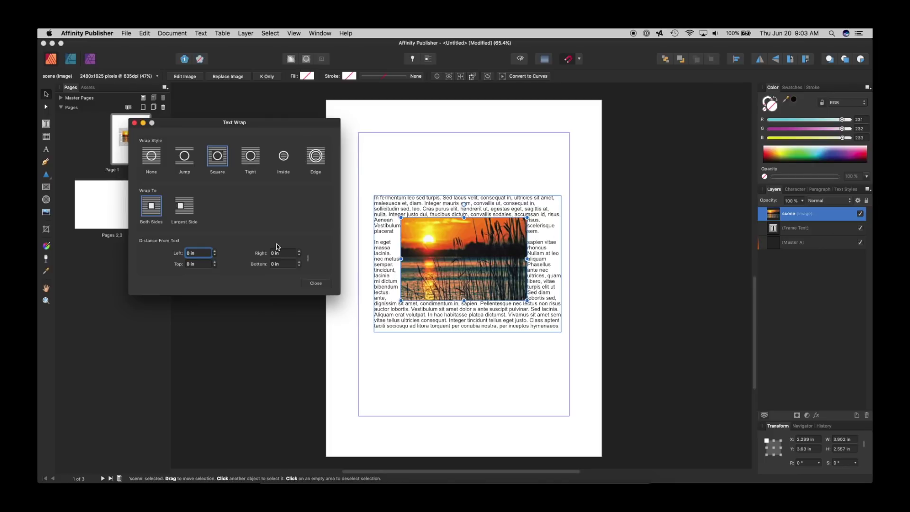
- Set wrap gaps Right 0.05 in, Bottom 0.04 in, Top 0.05 in, then move the photo to X 2.17, Y 3.653 in
{"action": "left_click", "coordinate": [299, 252]}
{"action": "left_click", "coordinate": [300, 251]}
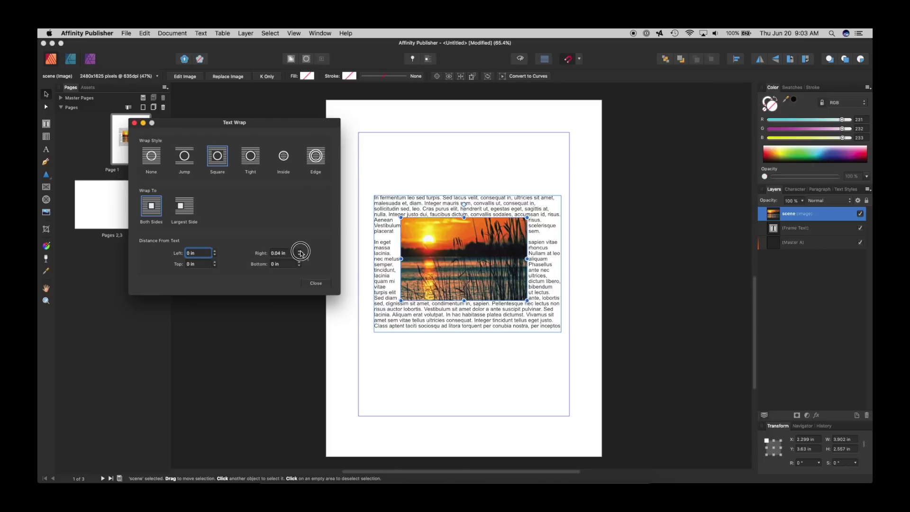
{"action": "left_click", "coordinate": [299, 262]}
{"action": "left_click", "coordinate": [299, 263]}
{"action": "left_click", "coordinate": [299, 262]}
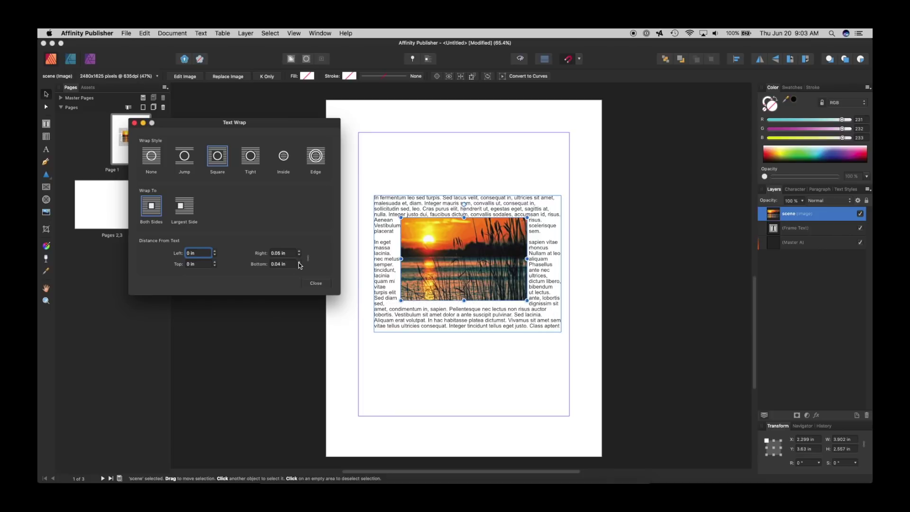
{"action": "left_click", "coordinate": [215, 262]}
{"action": "left_click", "coordinate": [216, 262]}
{"action": "left_click", "coordinate": [216, 262]}
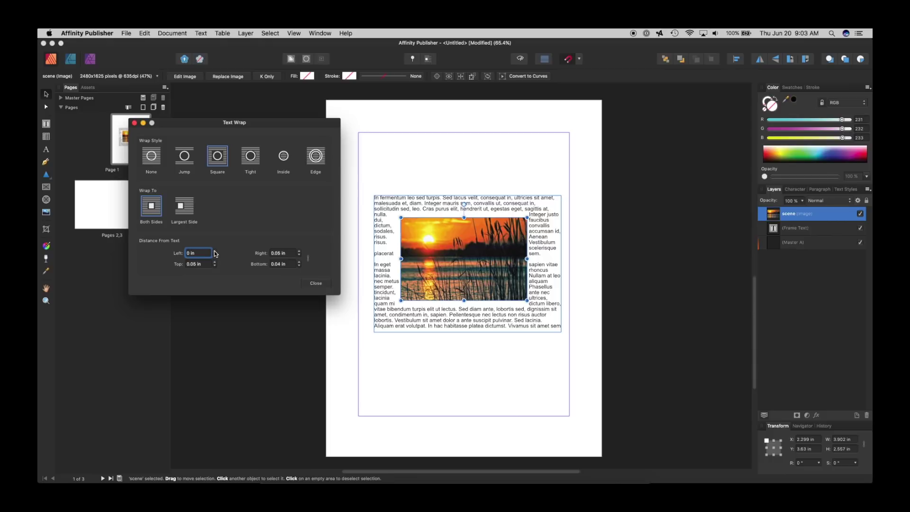
{"action": "left_click", "coordinate": [214, 252]}
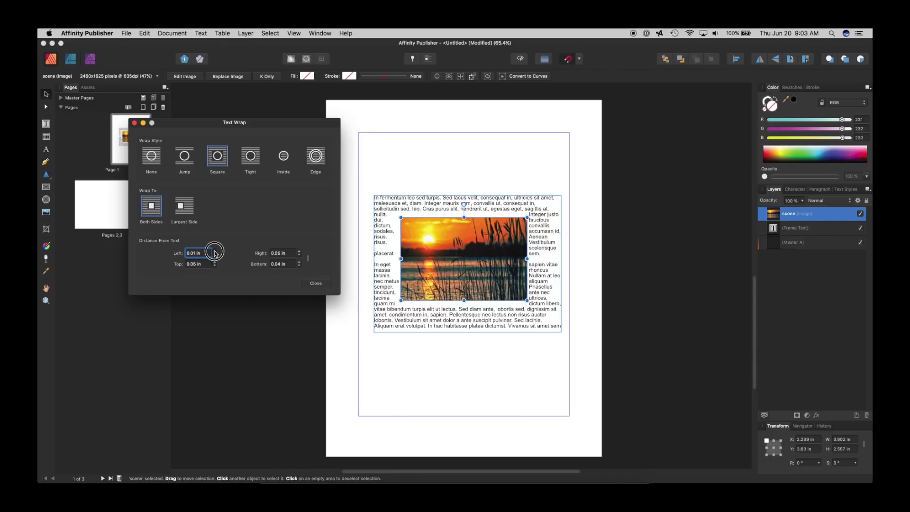
{"action": "left_click", "coordinate": [134, 123]}
{"action": "mouse_move", "coordinate": [460, 257]}
{"action": "left_mouse_down"}
{"action": "mouse_move", "coordinate": [482, 252]}
{"action": "mouse_move", "coordinate": [429, 259]}
{"action": "mouse_move", "coordinate": [459, 250]}
{"action": "mouse_move", "coordinate": [461, 266]}
{"action": "mouse_move", "coordinate": [455, 260]}
{"action": "left_mouse_up"}
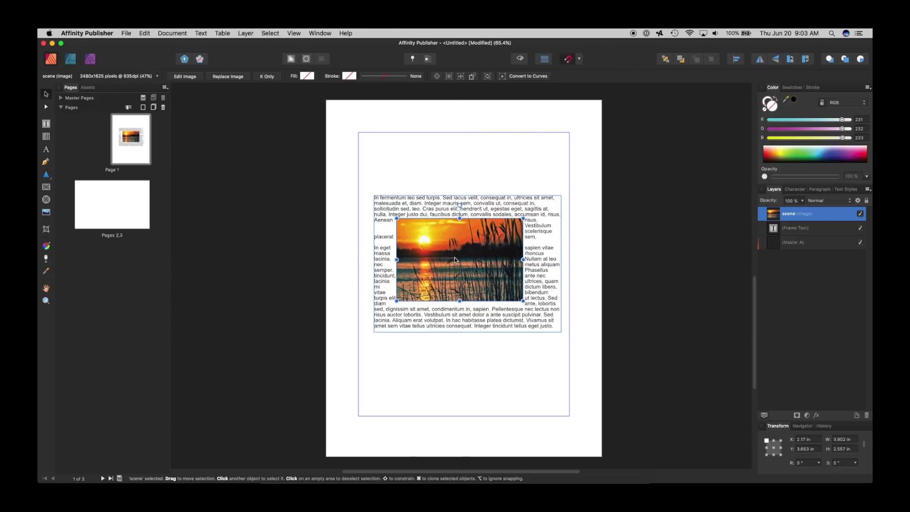
- Switch to the Photo Persona
{"action": "left_click", "coordinate": [90, 59]}
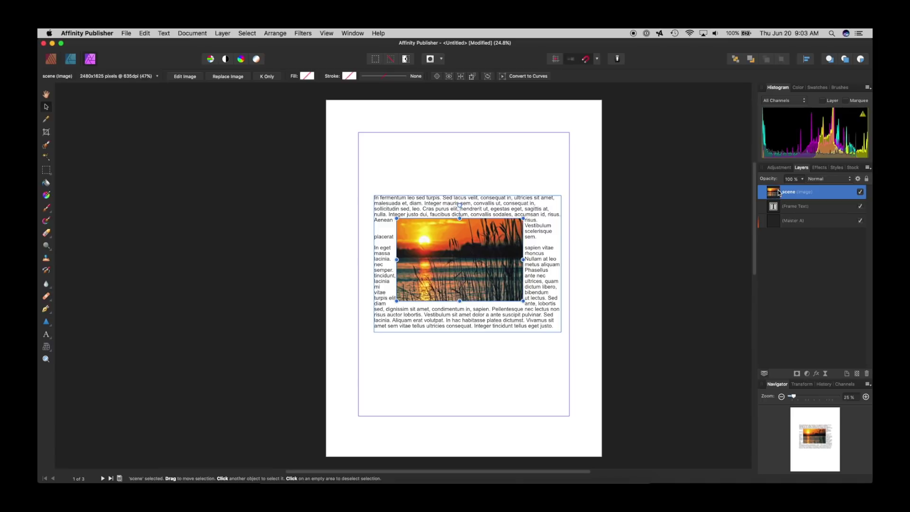
- Add an HSL adjustment shifting the photo's hue about -49° toward green-yellow
{"action": "left_click", "coordinate": [807, 374]}
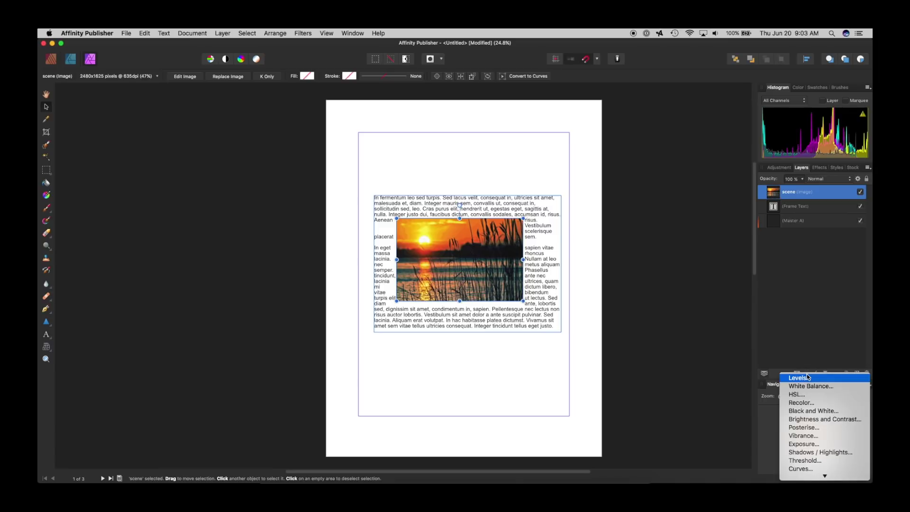
{"action": "left_click", "coordinate": [798, 394]}
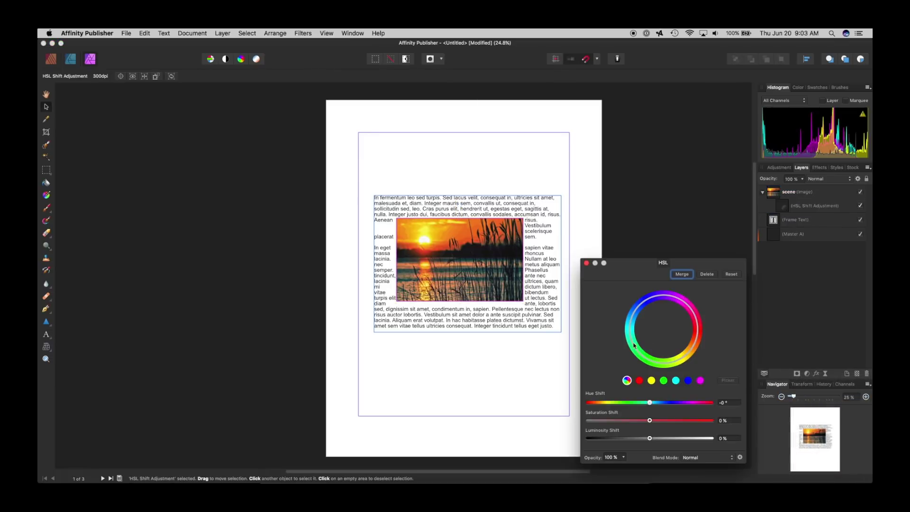
{"action": "mouse_move", "coordinate": [649, 400]}
{"action": "left_mouse_down"}
{"action": "mouse_move", "coordinate": [701, 401]}
{"action": "mouse_move", "coordinate": [580, 402]}
{"action": "mouse_move", "coordinate": [636, 402]}
{"action": "left_mouse_up"}
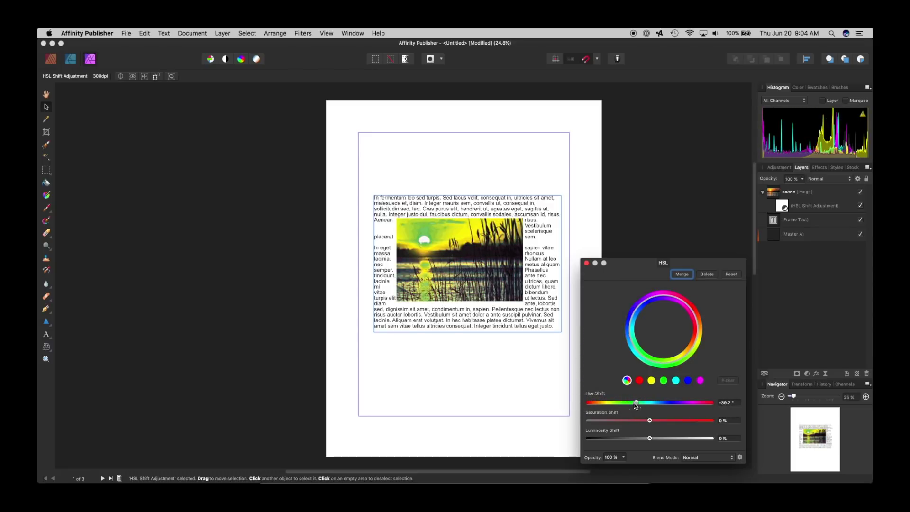
{"action": "left_click", "coordinate": [587, 263]}
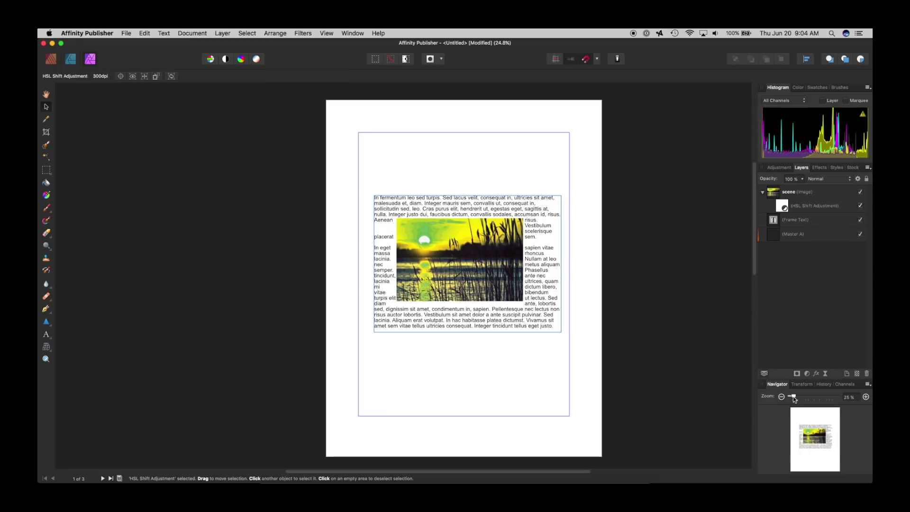
- Add a Curves adjustment with an S-shaped curve to brighten the photo
{"action": "left_click", "coordinate": [808, 375]}
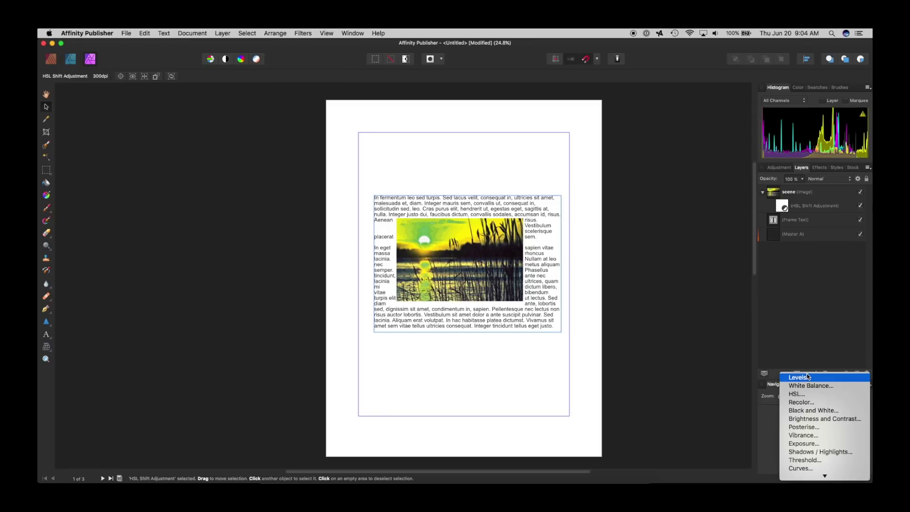
{"action": "left_click", "coordinate": [792, 468]}
{"action": "left_click_drag", "start_coordinate": [670, 338], "coordinate": [628, 366]}
{"action": "left_click_drag", "start_coordinate": [721, 286], "coordinate": [723, 312]}
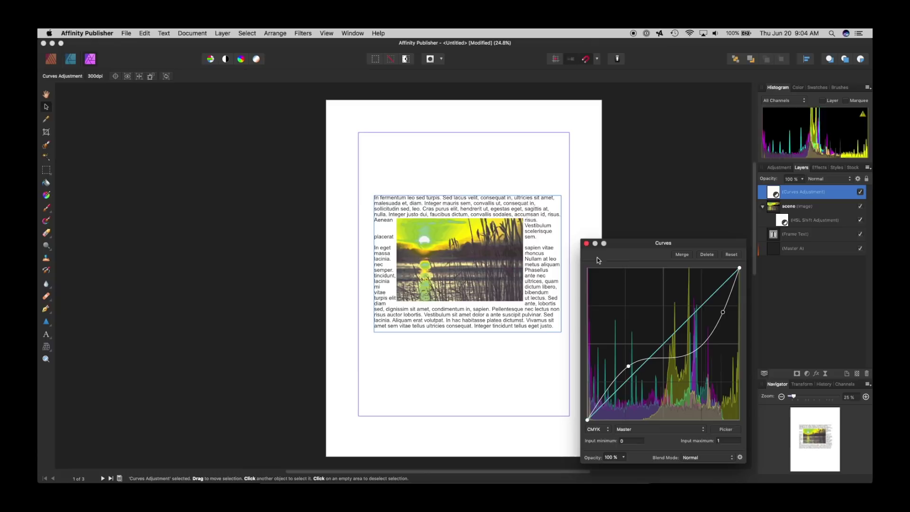
{"action": "left_click", "coordinate": [586, 243]}
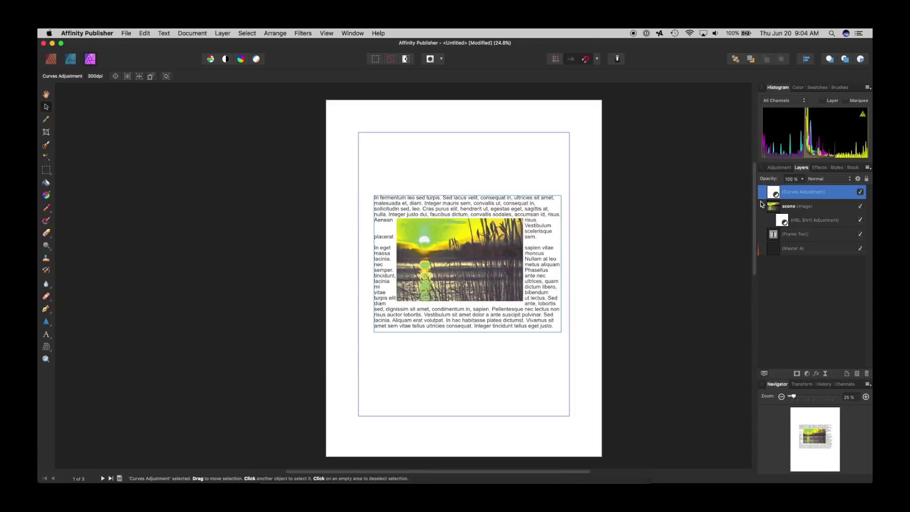
{"action": "left_click", "coordinate": [778, 207]}
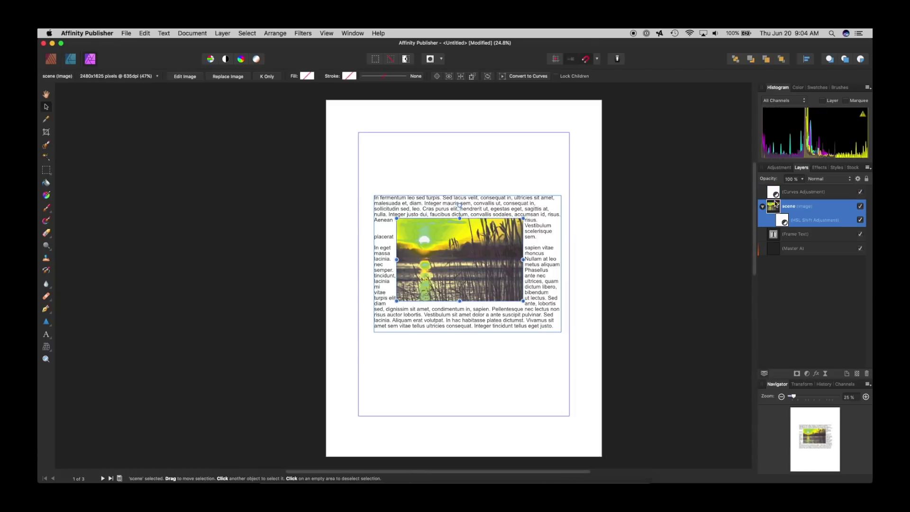
{"action": "left_click", "coordinate": [708, 217]}
- Create large artistic text reading 'GREAT' near the bottom of page 1
{"action": "left_click", "coordinate": [46, 334]}
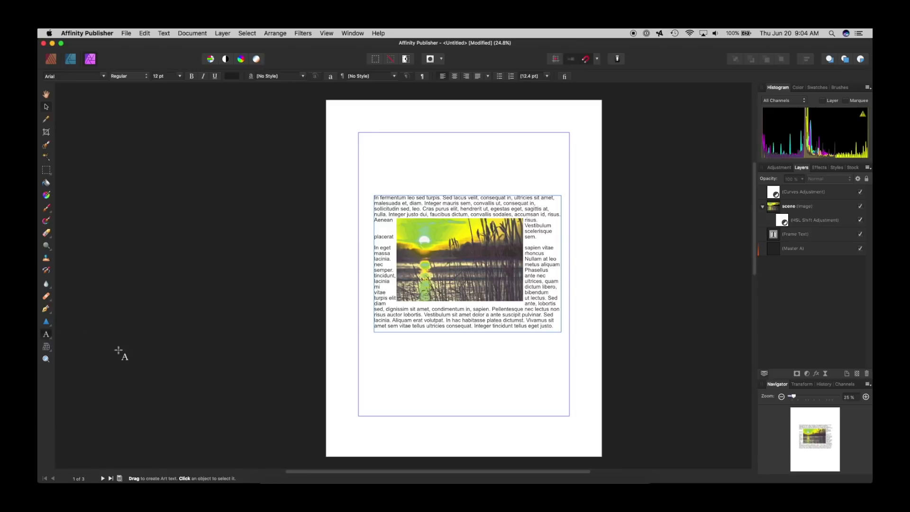
{"action": "left_click_drag", "start_coordinate": [381, 364], "coordinate": [417, 401]}
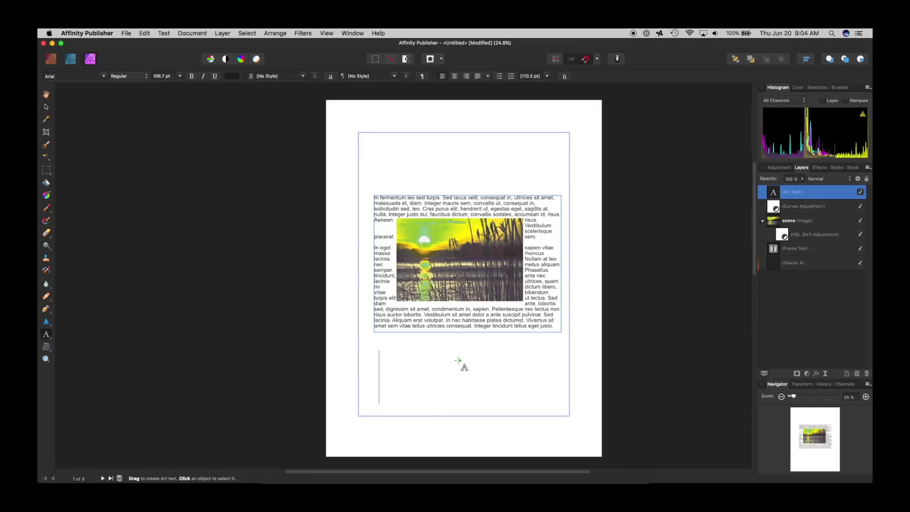
{"action": "type", "text": "Grea"}
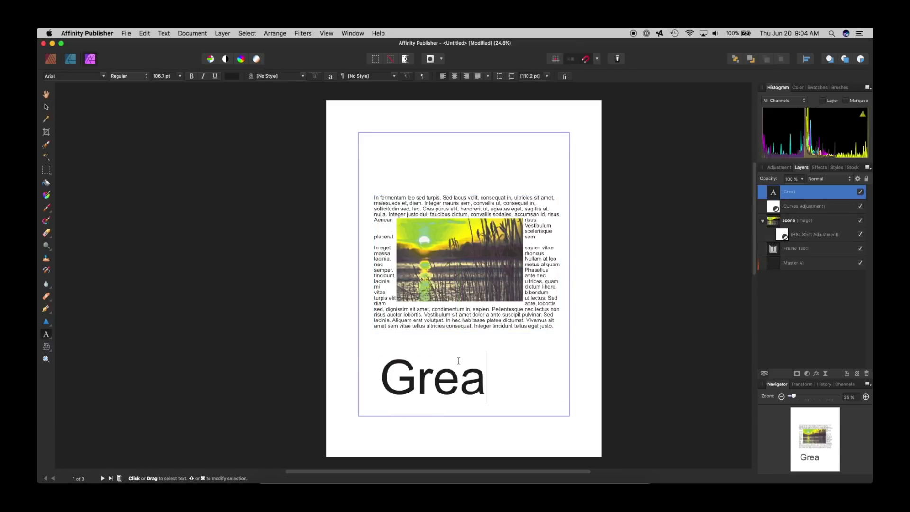
{"action": "type", "text": "t"}
{"action": "key", "text": "Escape"}
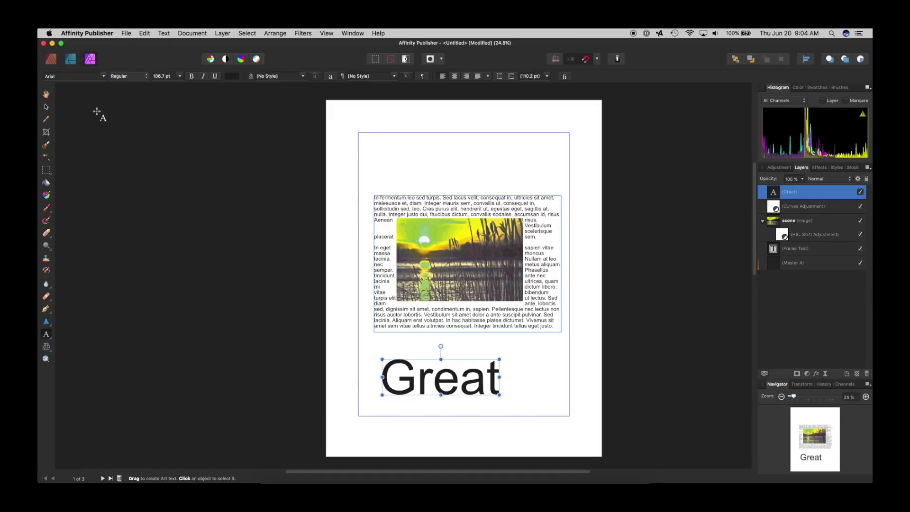
{"action": "key", "text": "BackSpace"}
{"action": "key", "text": "BackSpace"}
{"action": "key", "text": "BackSpace"}
{"action": "key", "text": "BackSpace"}
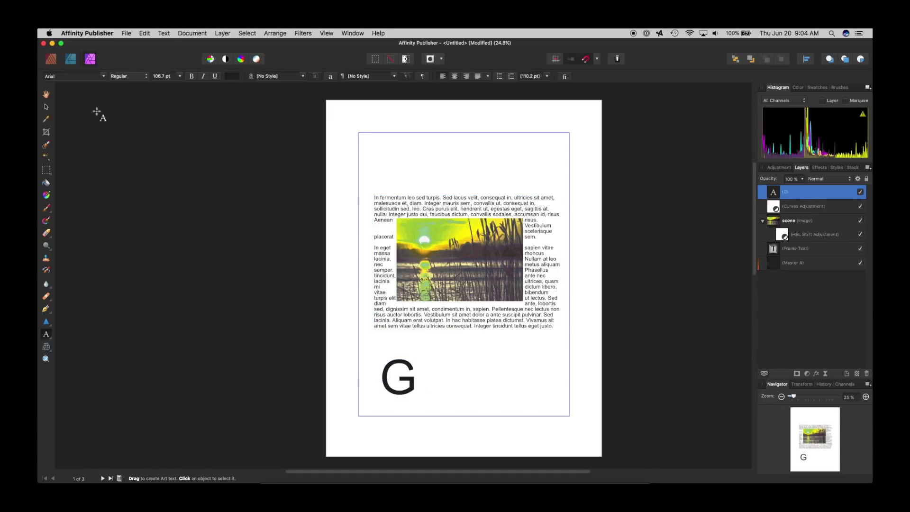
{"action": "type", "text": "REAT"}
{"action": "key", "text": "Escape"}
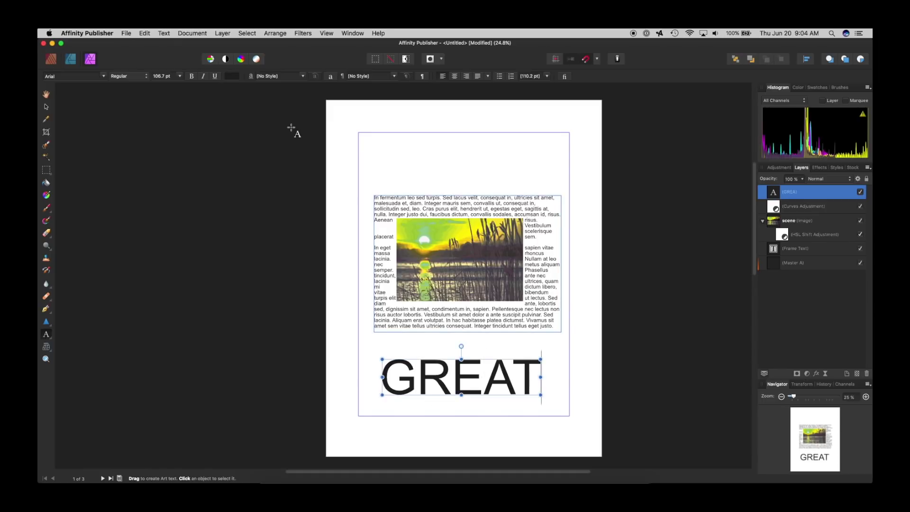
- Set the GREAT text's font to Arial Black
{"action": "left_click", "coordinate": [49, 78]}
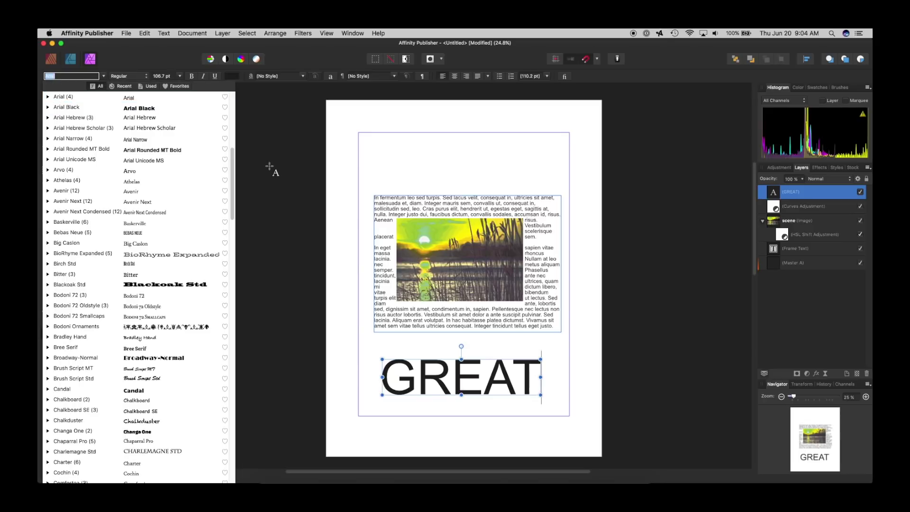
{"action": "key", "text": "Escape"}
{"action": "key", "text": "Escape"}
{"action": "left_click", "coordinate": [46, 111]}
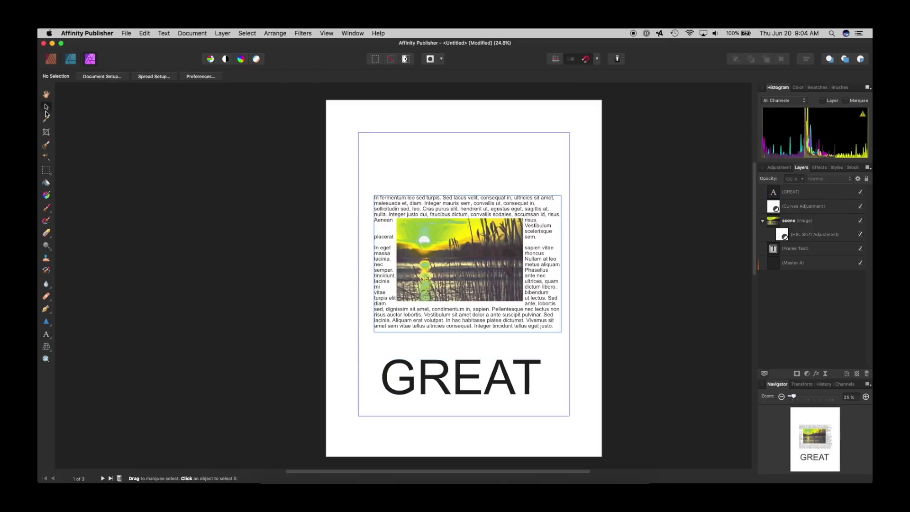
{"action": "left_click", "coordinate": [410, 370]}
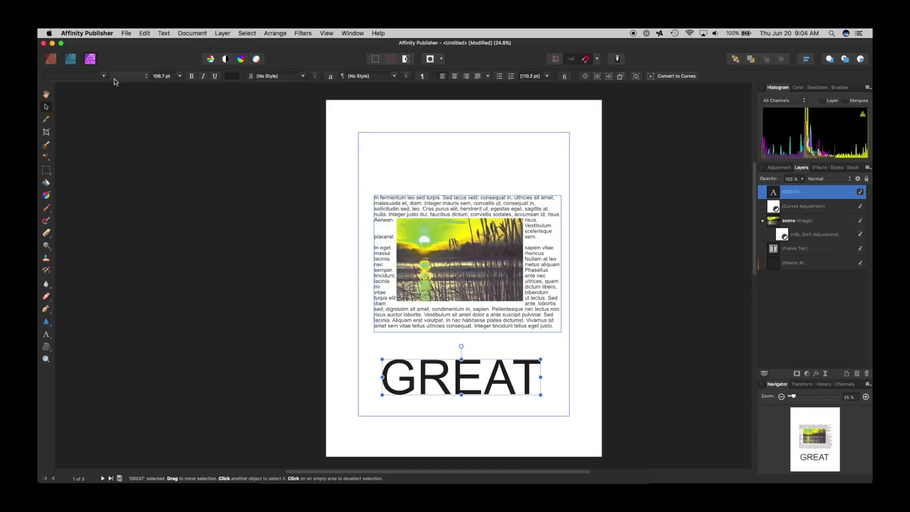
{"action": "left_click", "coordinate": [88, 77]}
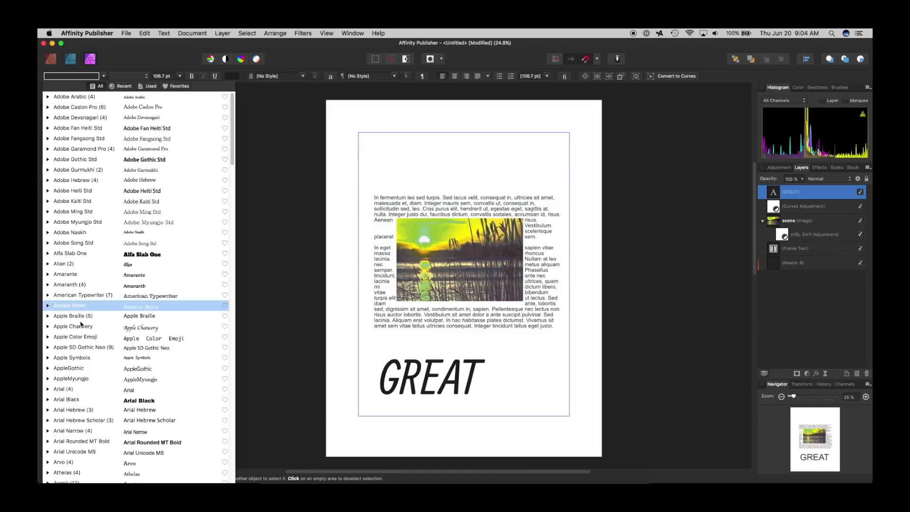
{"action": "left_click", "coordinate": [71, 401]}
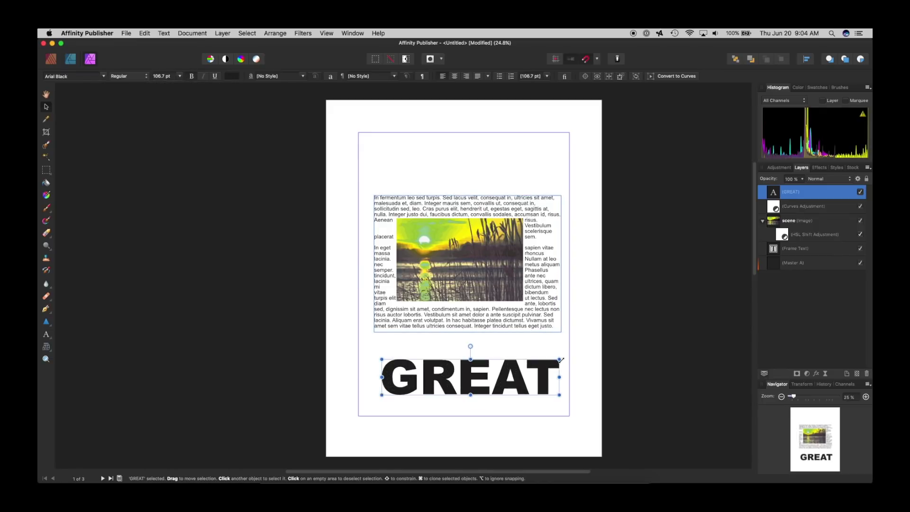
- Shrink GREAT to about 75.6 pt and change its font to Kraash Black
{"action": "left_click_drag", "start_coordinate": [559, 360], "coordinate": [508, 369]}
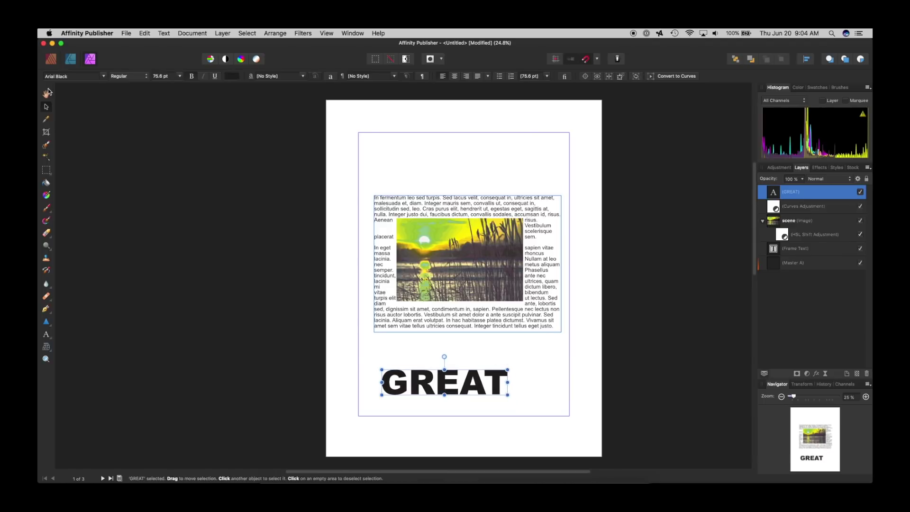
{"action": "left_click", "coordinate": [70, 76]}
{"action": "scroll", "coordinate": [83, 450], "scroll_direction": "down", "scroll_amount": 10}
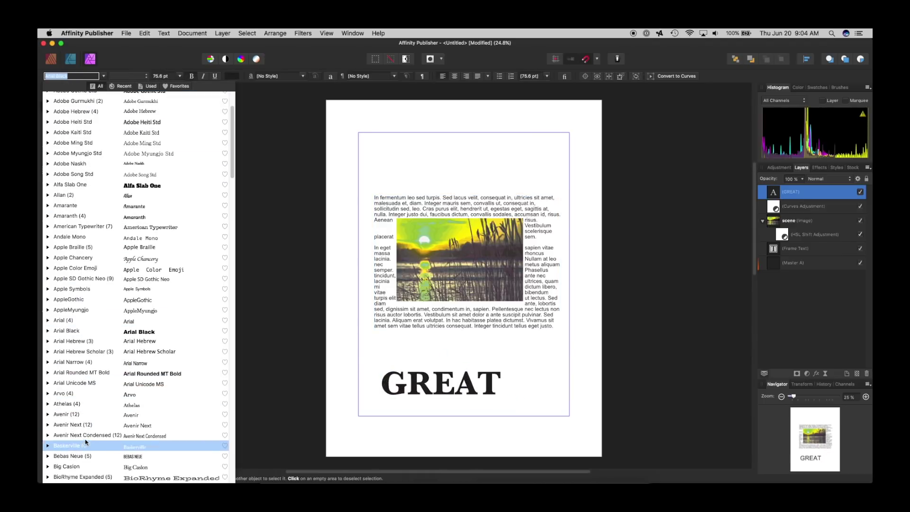
{"action": "scroll", "coordinate": [88, 432], "scroll_direction": "down", "scroll_amount": 15}
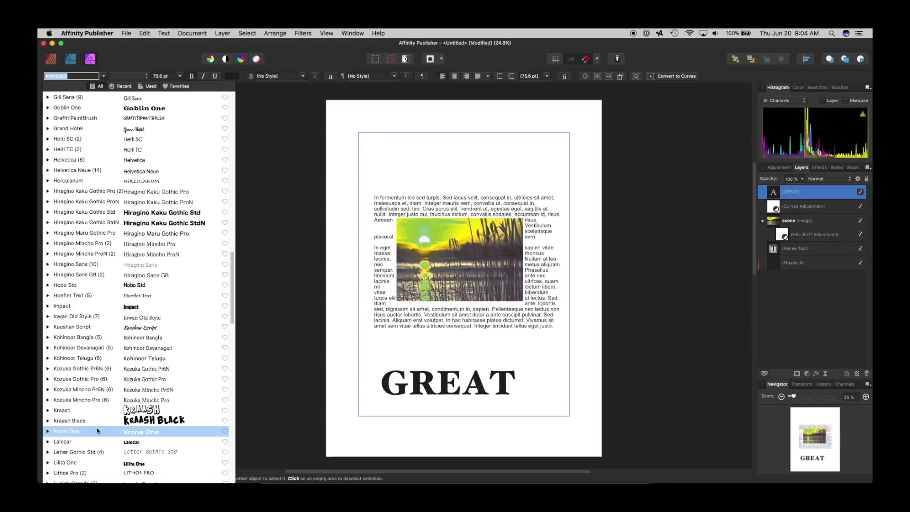
{"action": "left_click", "coordinate": [127, 421]}
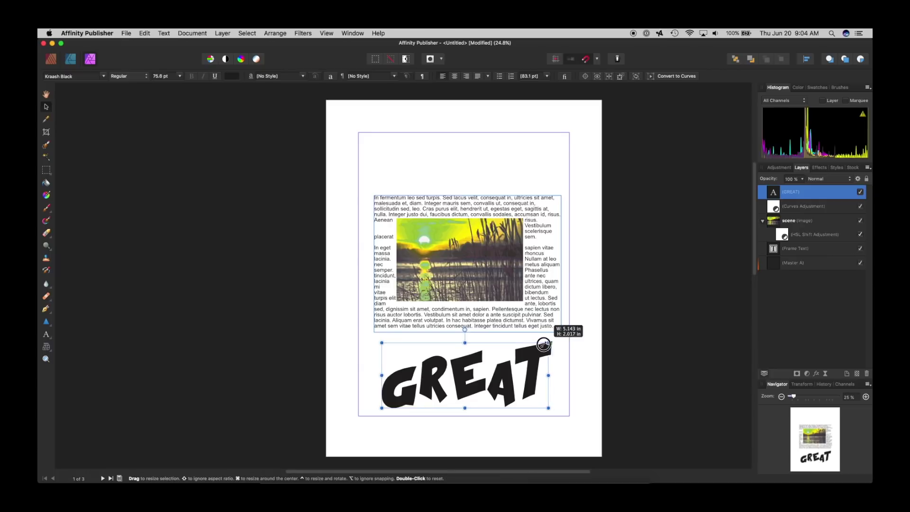
- Shrink GREAT to about 49 pt over the photo and send it behind the body text
{"action": "left_click_drag", "start_coordinate": [544, 345], "coordinate": [533, 238]}
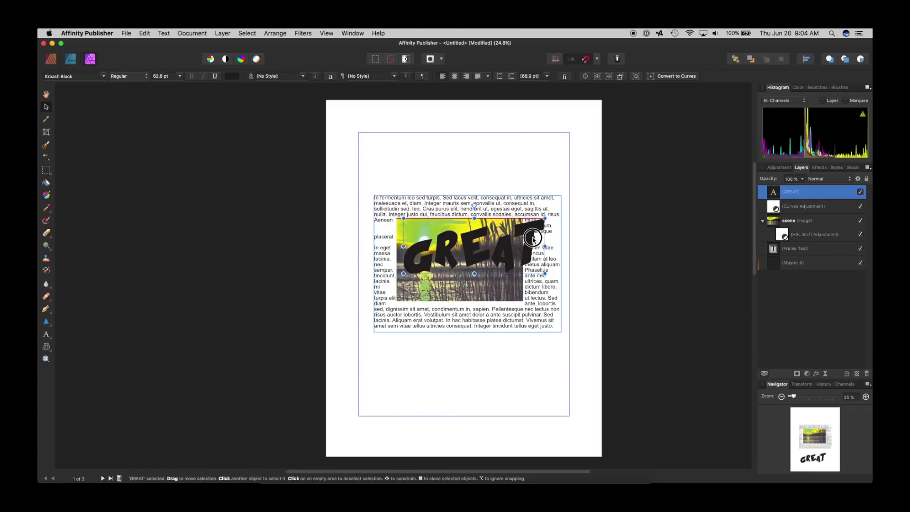
{"action": "key", "text": "super+bracketleft"}
{"action": "key", "text": "Escape"}
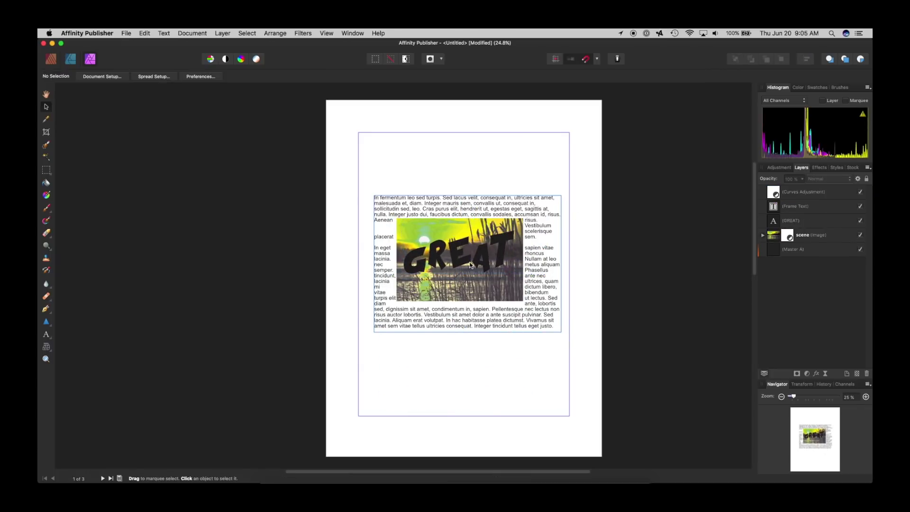
- Nudge GREAT lower and clip the scene photo inside its letters via the Layers panel
{"action": "left_click", "coordinate": [474, 264]}
{"action": "left_click", "coordinate": [676, 218]}
{"action": "left_click", "coordinate": [410, 261], "text": "super"}
{"action": "mouse_move", "coordinate": [450, 256]}
{"action": "left_mouse_down"}
{"action": "mouse_move", "coordinate": [455, 277]}
{"action": "mouse_move", "coordinate": [452, 260]}
{"action": "left_mouse_up"}
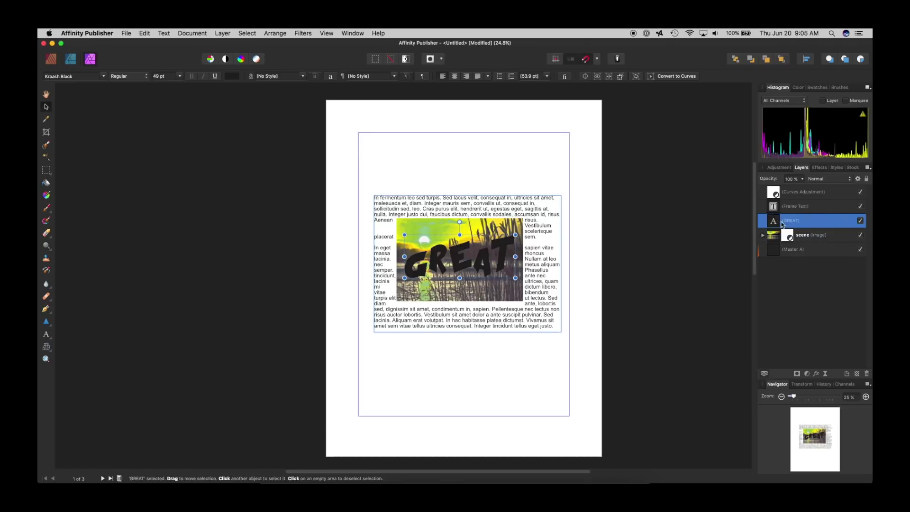
{"action": "left_click_drag", "start_coordinate": [773, 240], "coordinate": [781, 224]}
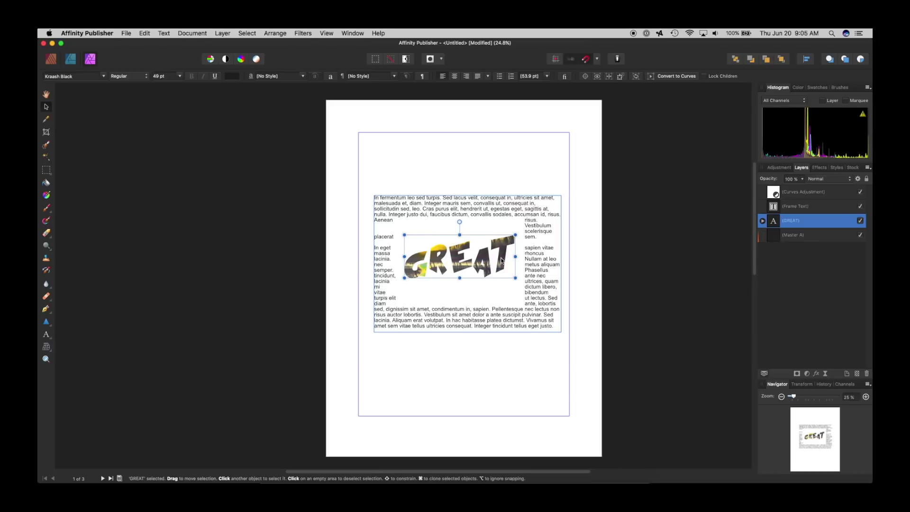
{"action": "left_click", "coordinate": [461, 258]}
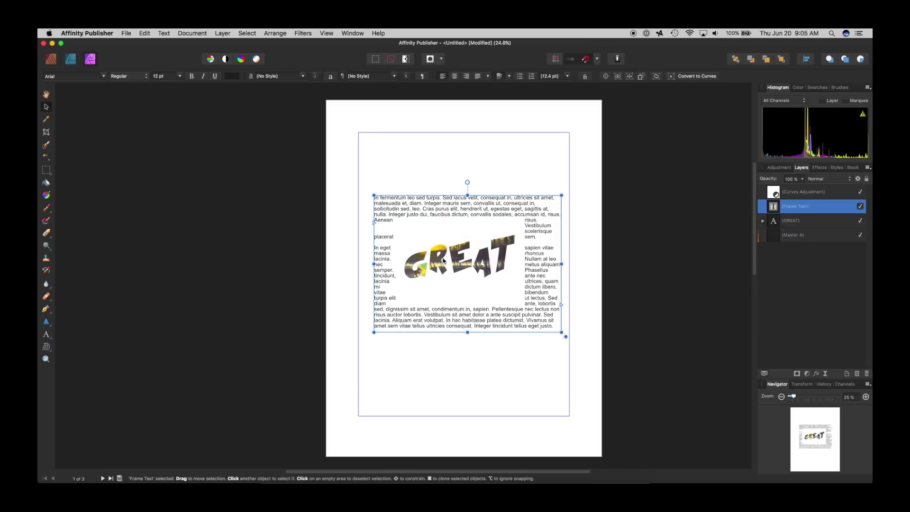
- Return to the Publisher Persona with nothing selected
{"action": "left_click", "coordinate": [51, 59]}
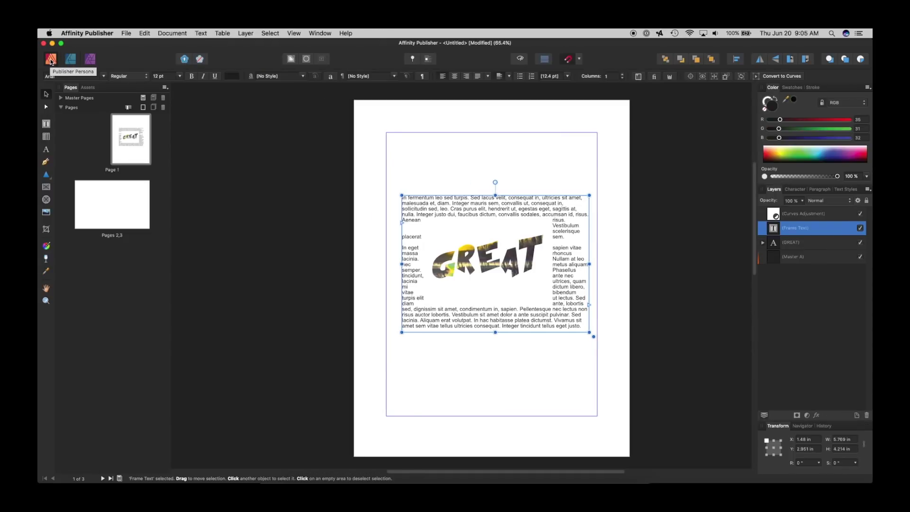
{"action": "left_click", "coordinate": [360, 132]}
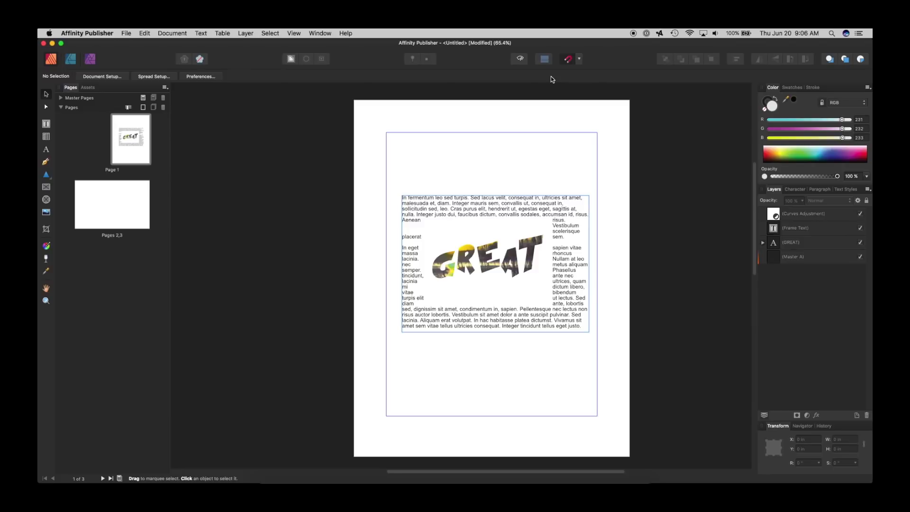
{"action": "scroll", "coordinate": [388, 107], "scroll_direction": "left", "scroll_amount": 2}
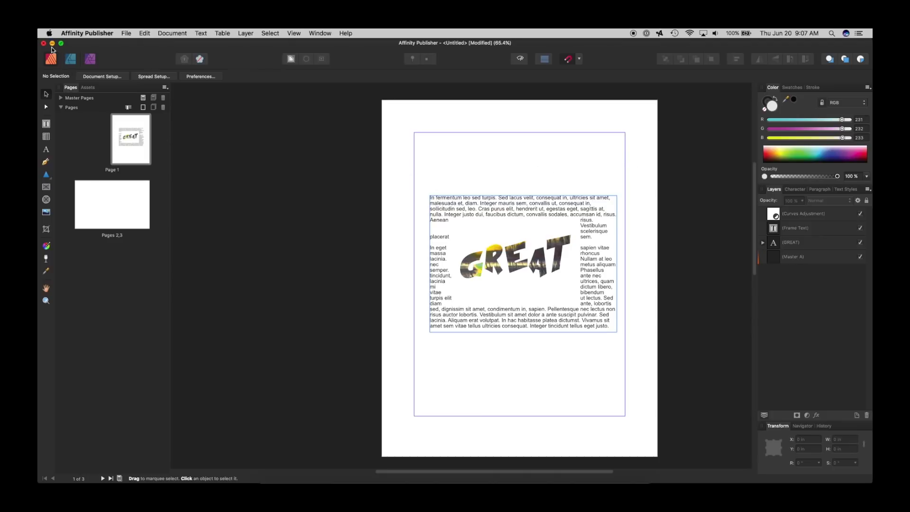
- In Designer Persona, draw a gentle wavy Pen curve above the body text
{"action": "left_click", "coordinate": [72, 60]}
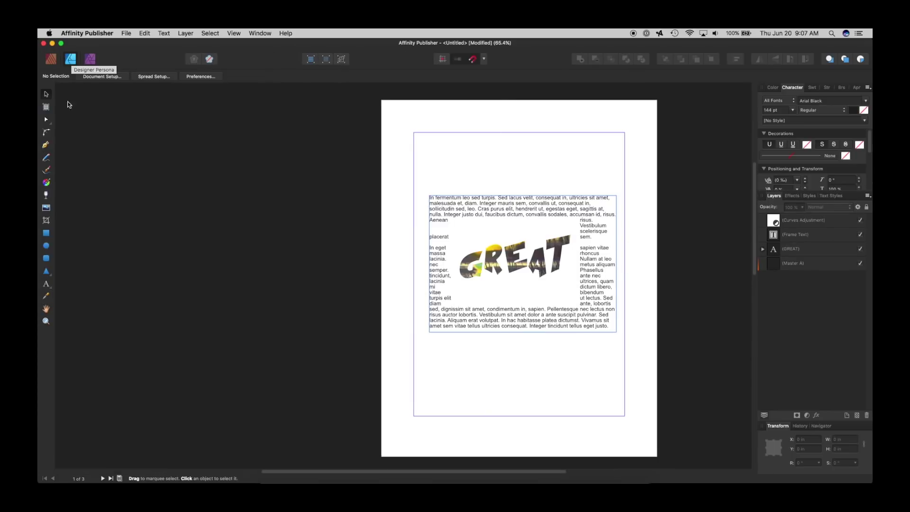
{"action": "left_click", "coordinate": [46, 145]}
{"action": "left_click_drag", "start_coordinate": [442, 179], "coordinate": [602, 160]}
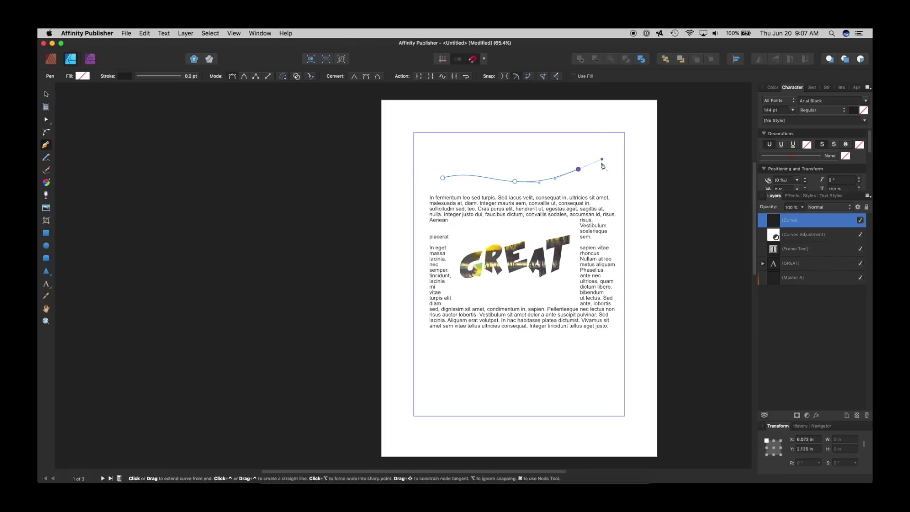
{"action": "left_click", "coordinate": [46, 96]}
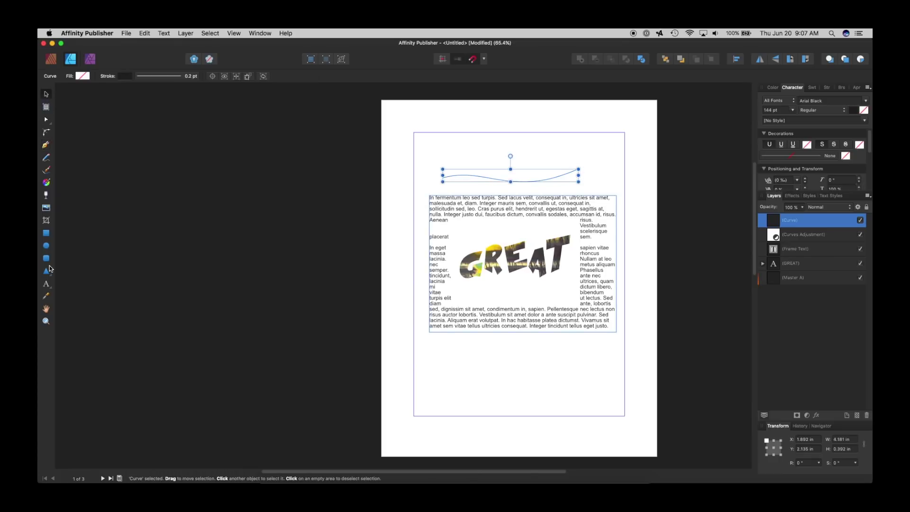
- Set the Artistic Text size to 36 pt for the path text
{"action": "left_click", "coordinate": [45, 287]}
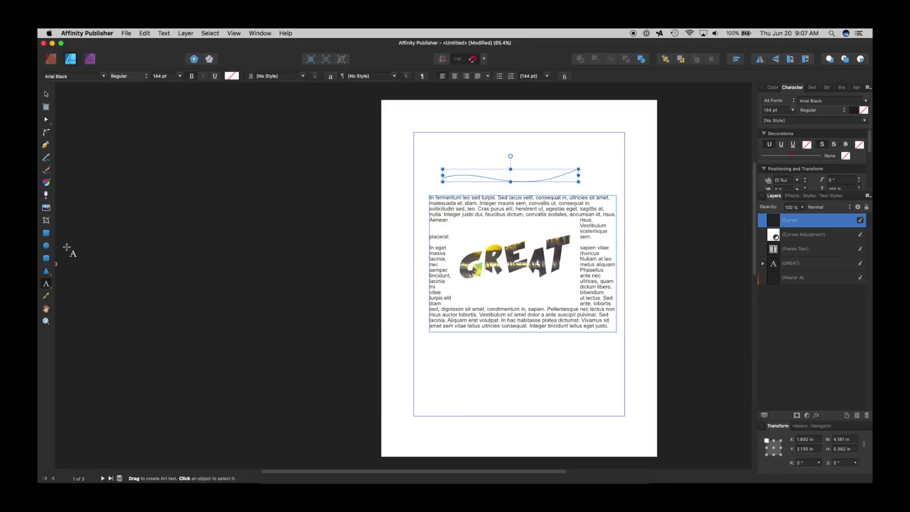
{"action": "left_click", "coordinate": [181, 76]}
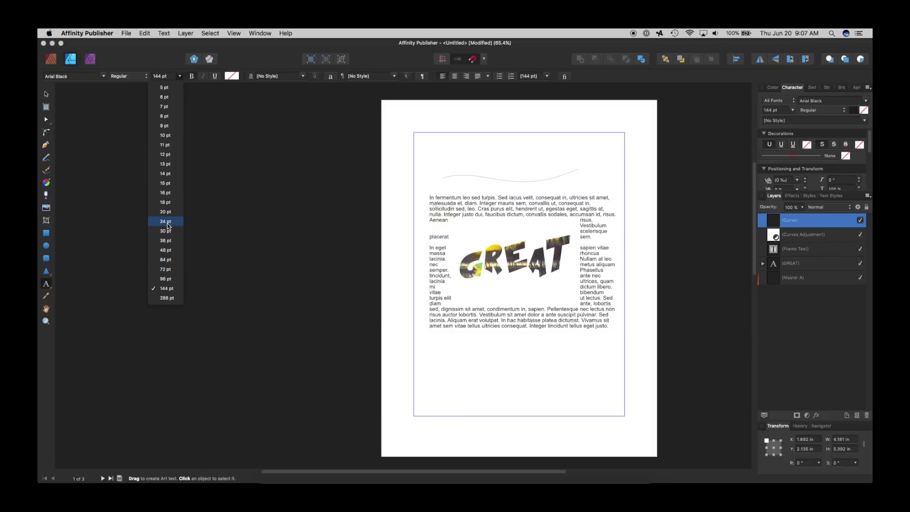
{"action": "left_click", "coordinate": [169, 241]}
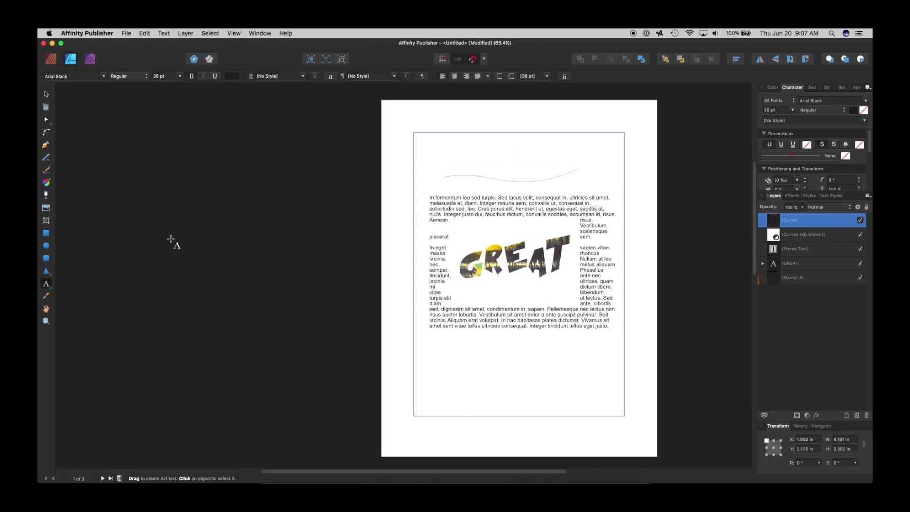
- Type 'TITLE HERE' along the wavy curve as path text, then select it with the Move tool
{"action": "left_click", "coordinate": [452, 179]}
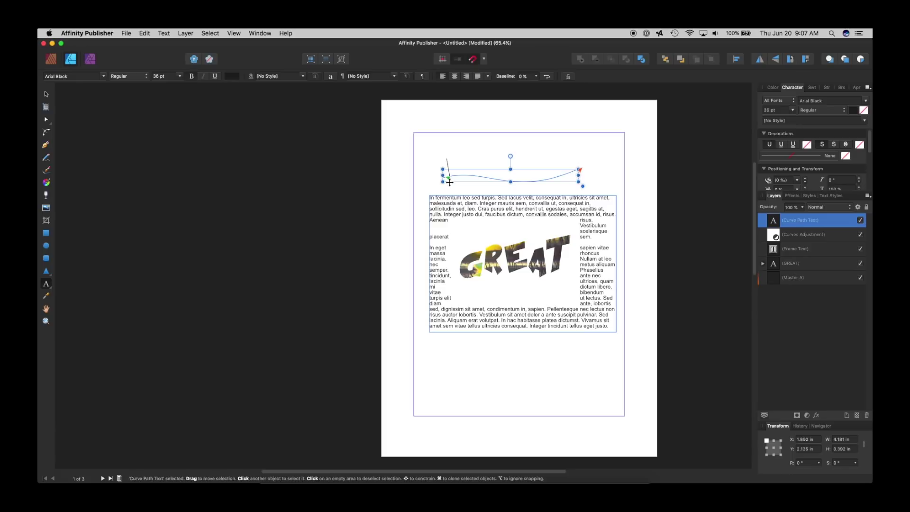
{"action": "type", "text": "TITLE"}
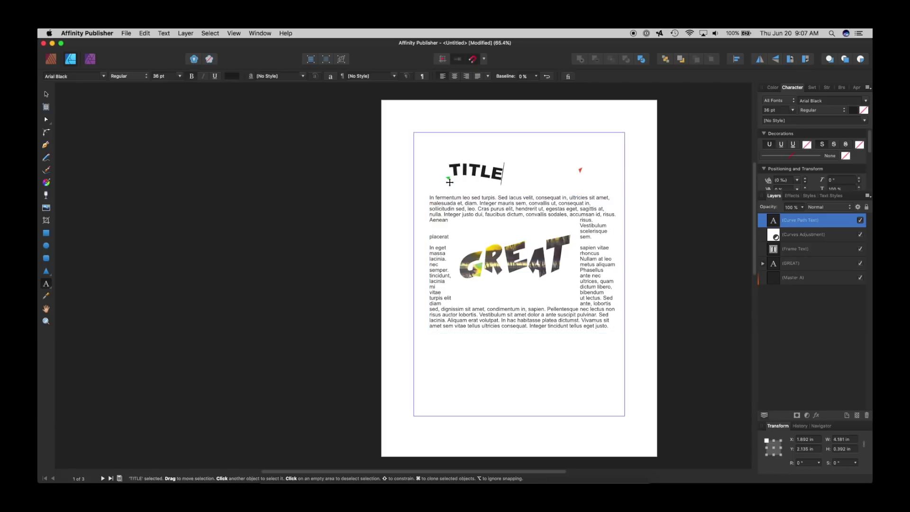
{"action": "key", "text": "Escape"}
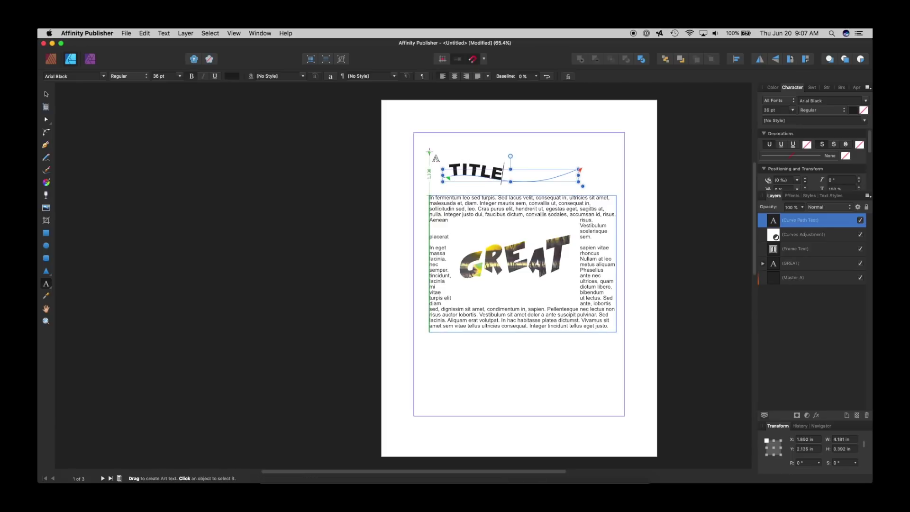
{"action": "type", "text": "HE"}
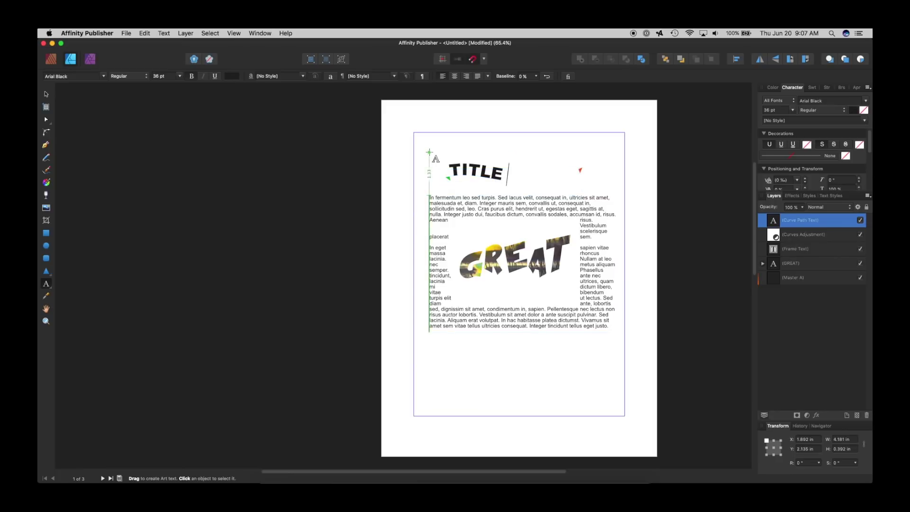
{"action": "type", "text": "RE"}
{"action": "key", "text": "Escape"}
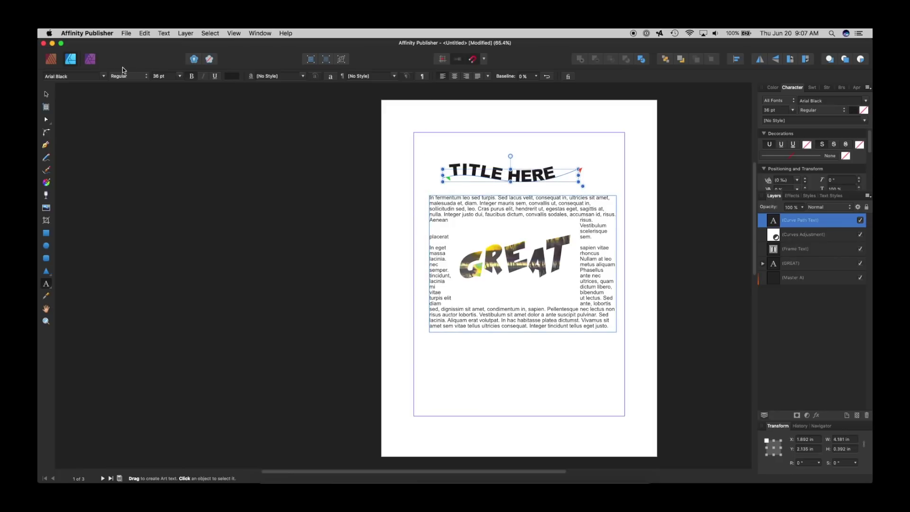
{"action": "left_click", "coordinate": [45, 94]}
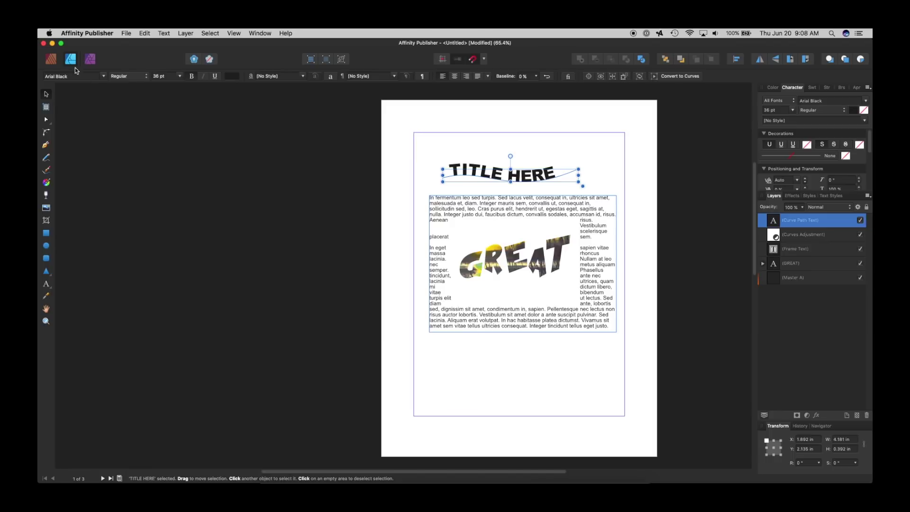
- Switch back to Publisher Persona and deselect the curved 'TITLE HERE' title
{"action": "left_click", "coordinate": [51, 60]}
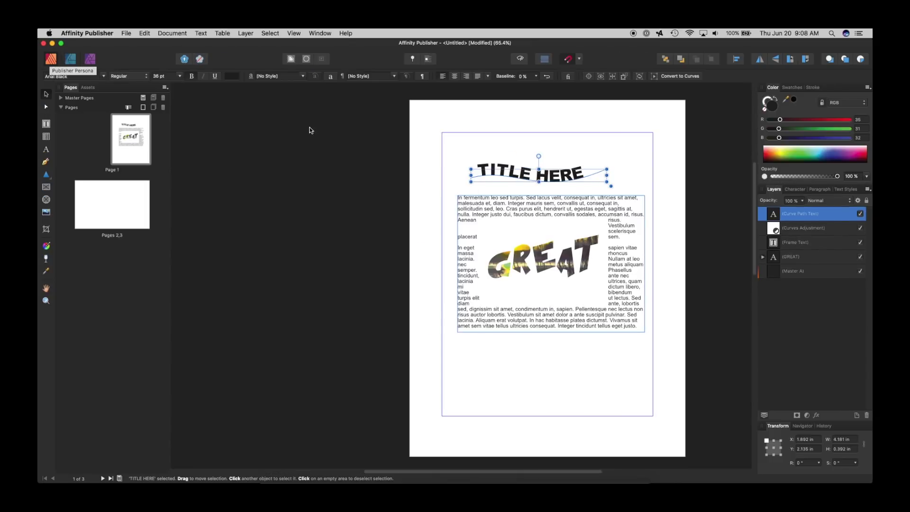
{"action": "left_click", "coordinate": [334, 144]}
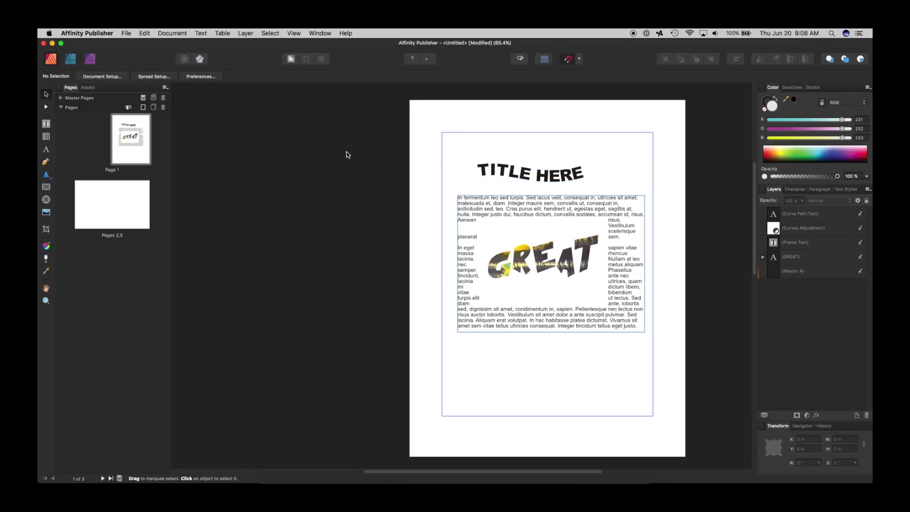